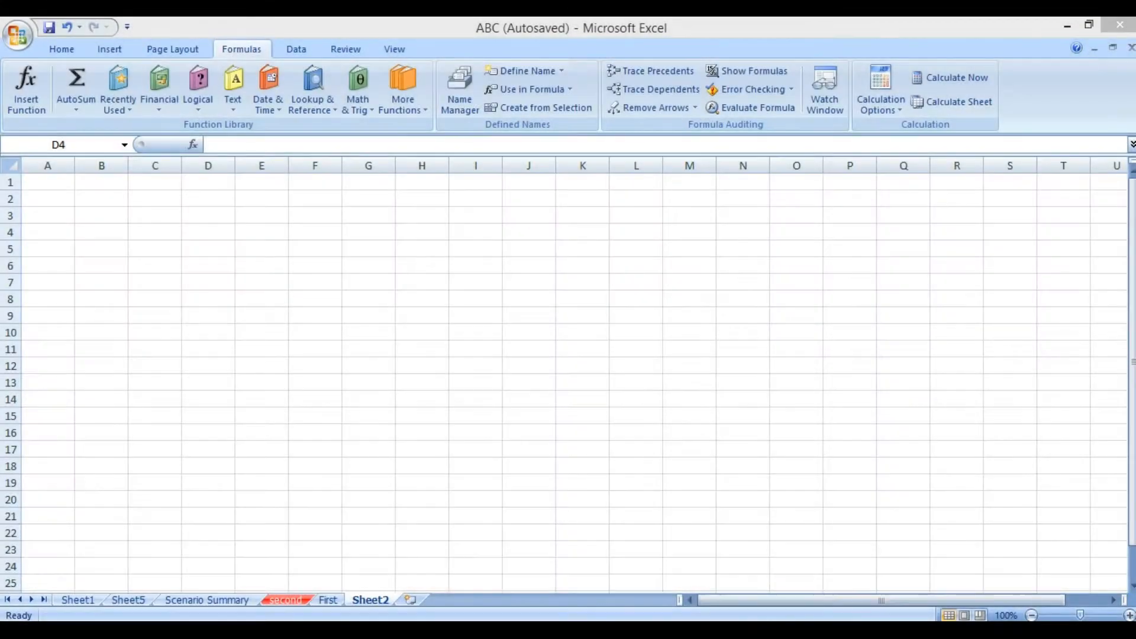
{"action": "left_click", "coordinate": [583, 314]}
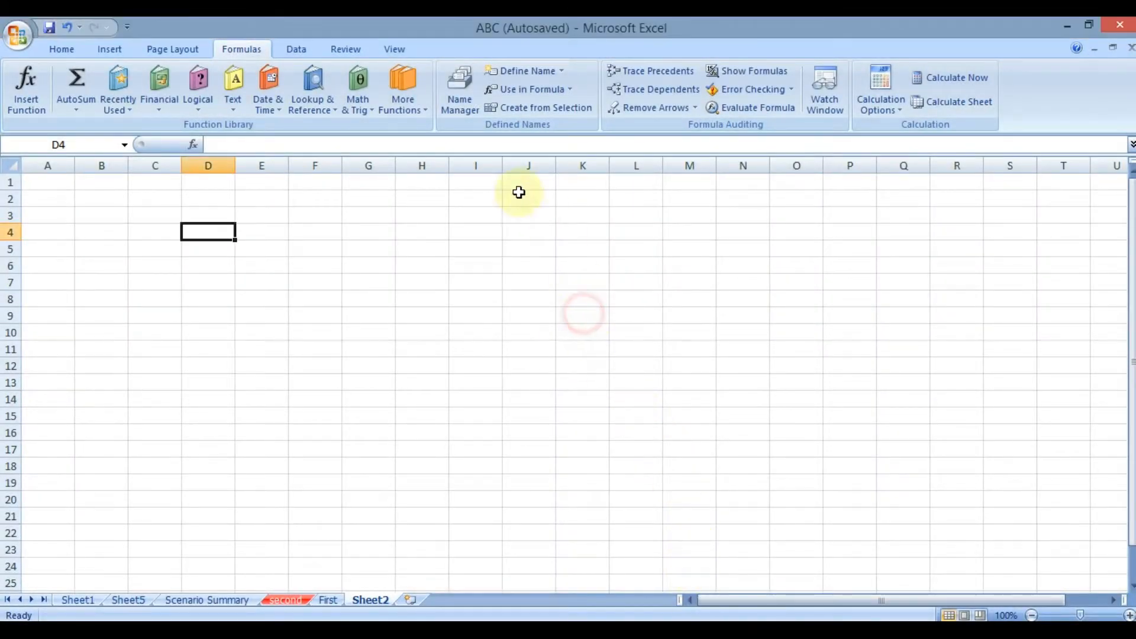
{"action": "left_click", "coordinate": [294, 46]}
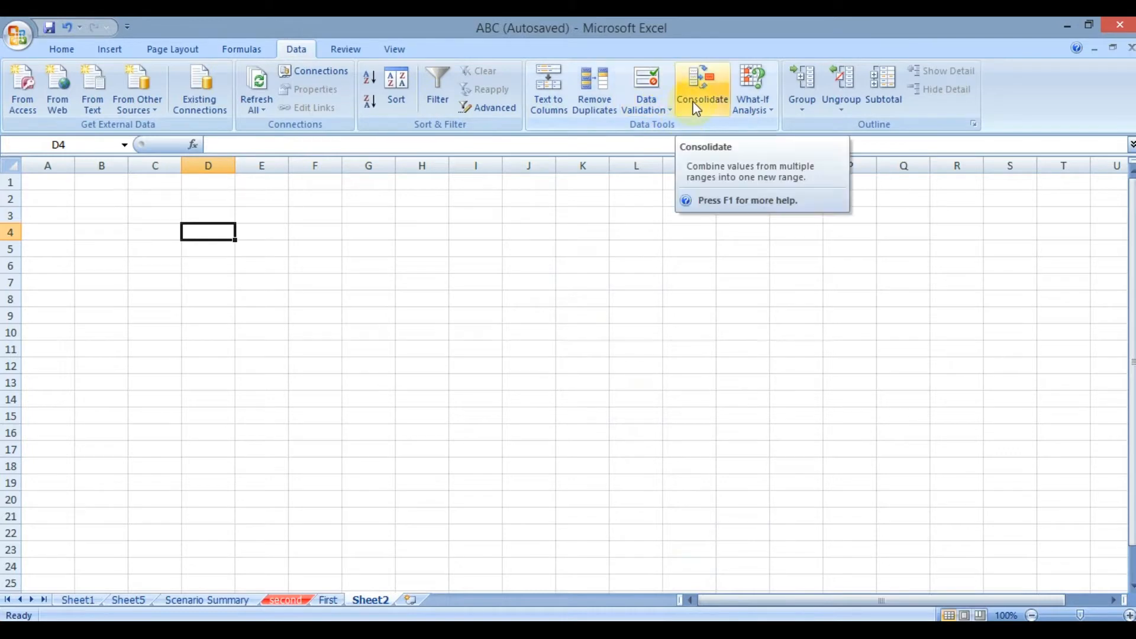
{"action": "left_click", "coordinate": [746, 98]}
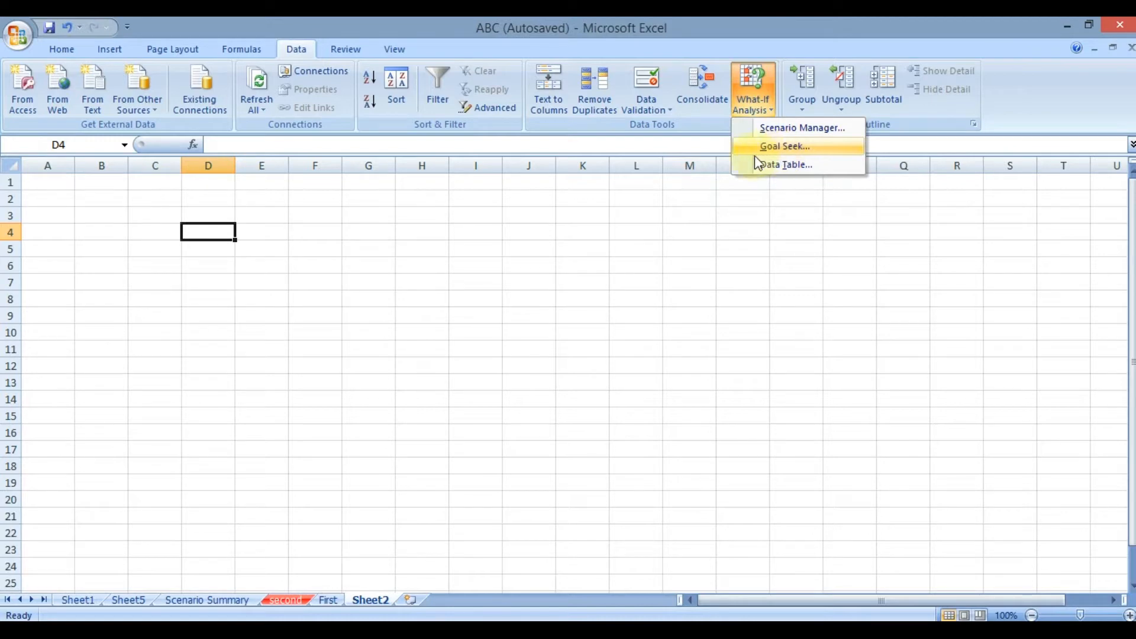
{"action": "left_click", "coordinate": [494, 230]}
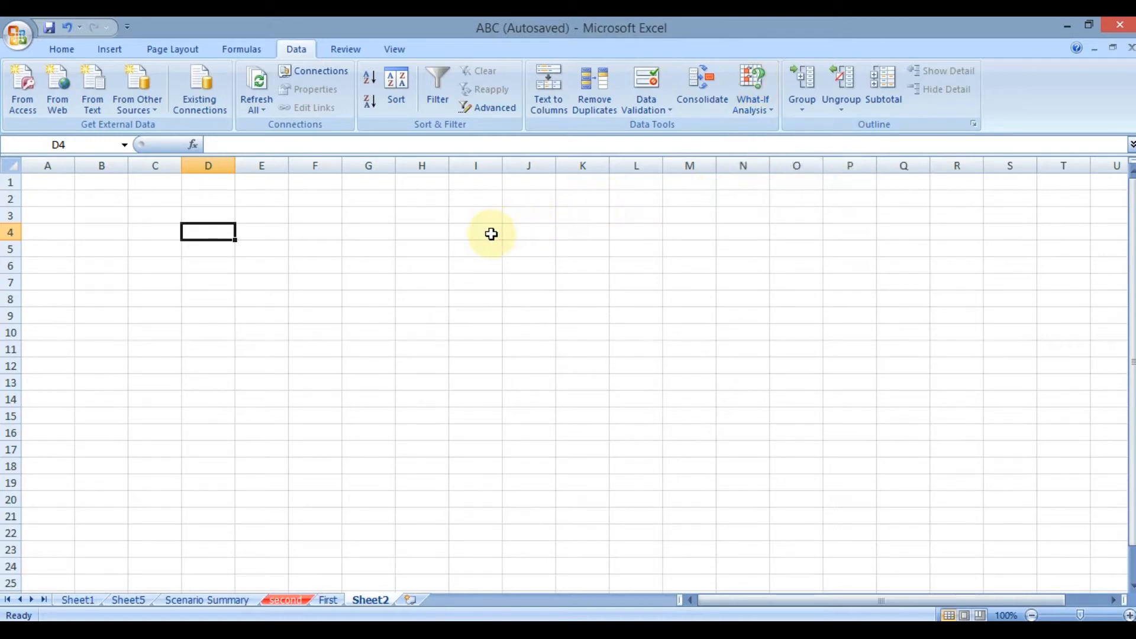
{"action": "left_click", "coordinate": [480, 225]}
{"action": "left_click", "coordinate": [739, 99]}
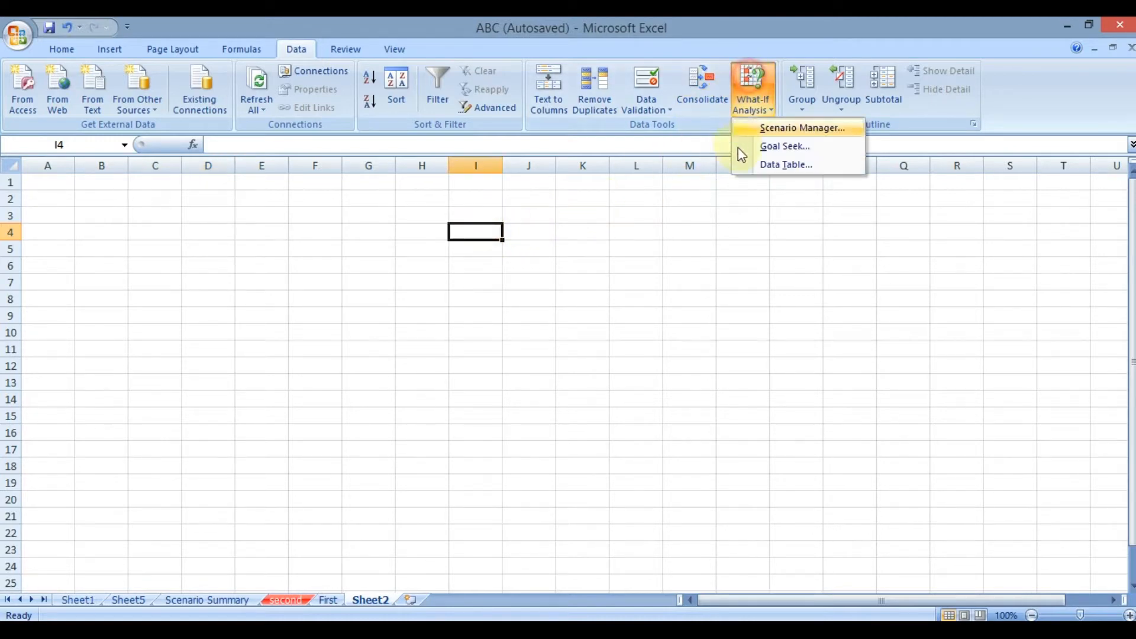
Enter the values 20000, 5 and 2 in cells I4, I5 and I6.
{"action": "left_click", "coordinate": [488, 232]}
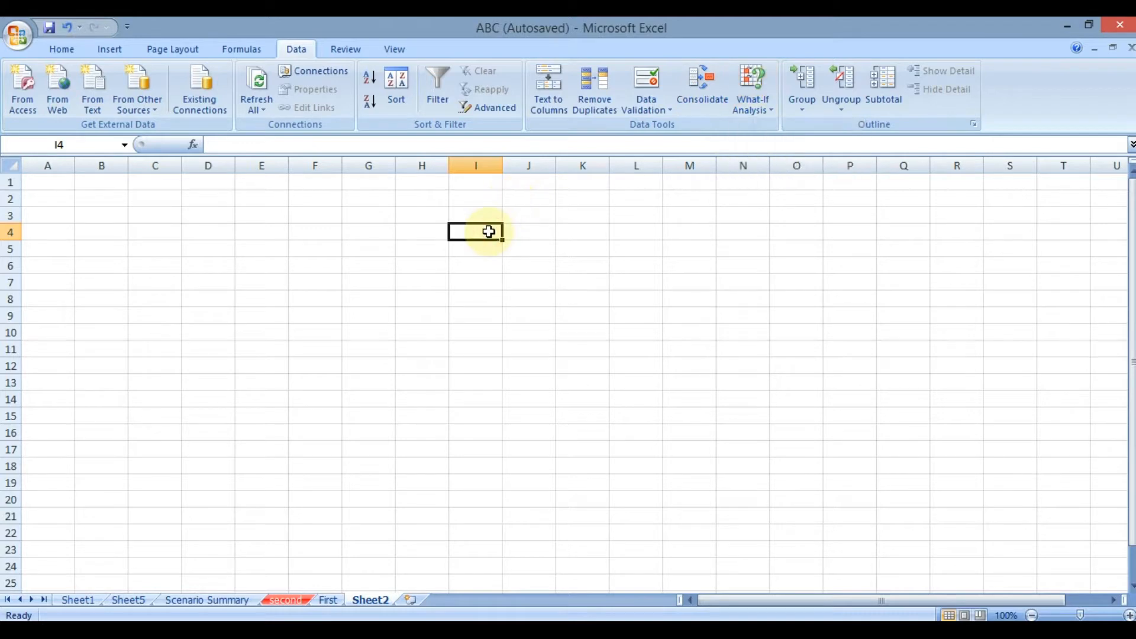
{"action": "type", "text": "20000"}
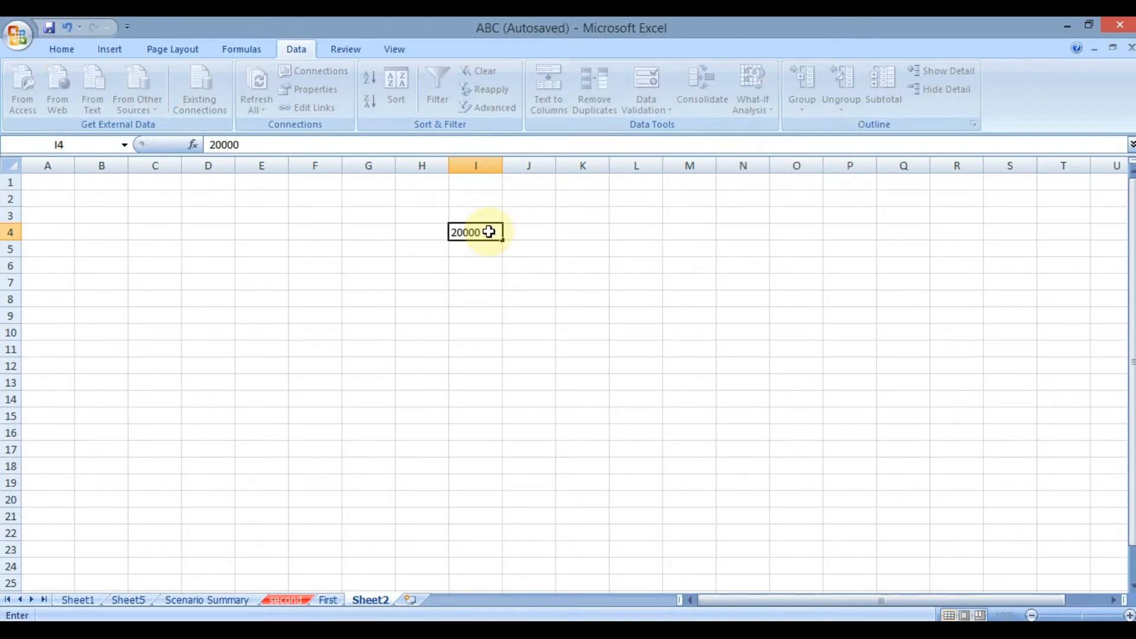
{"action": "key", "text": "Return"}
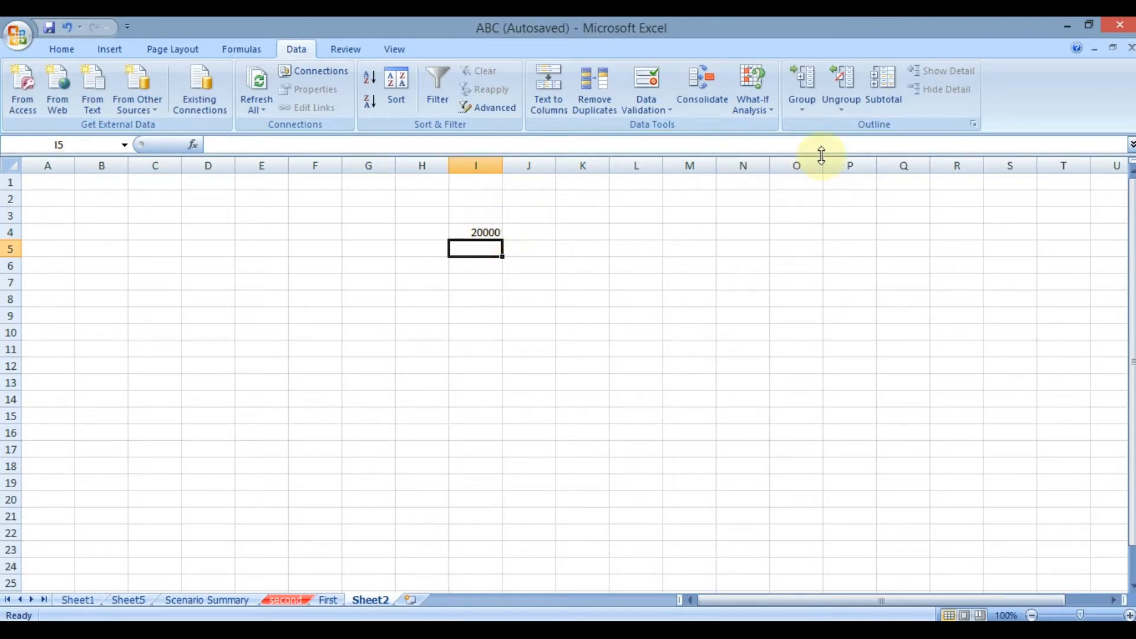
{"action": "type", "text": "5"}
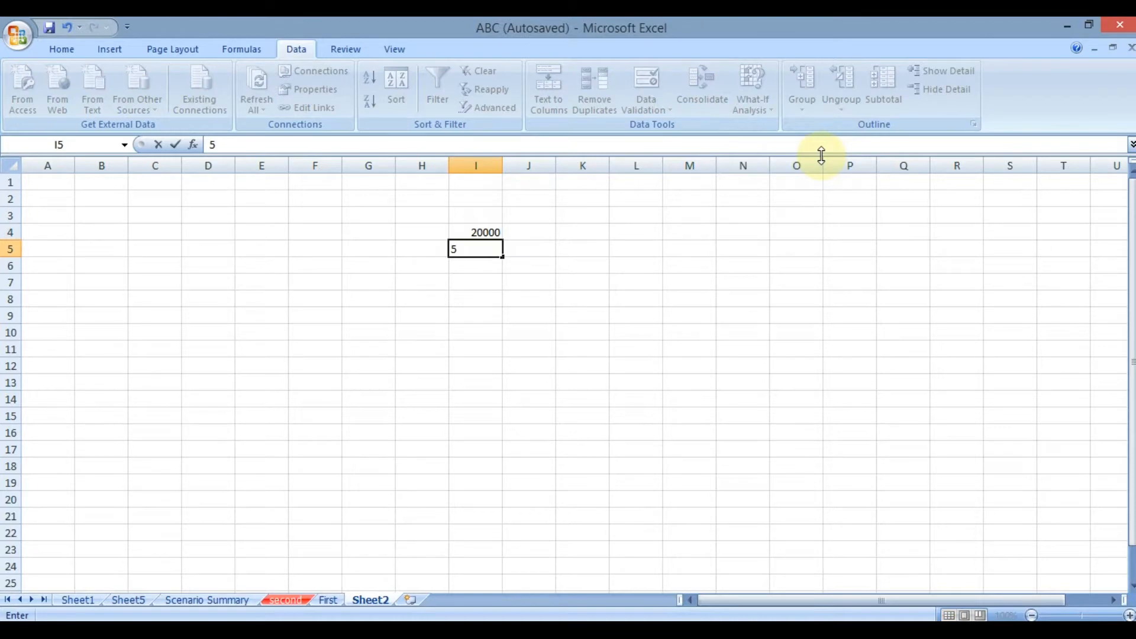
{"action": "key", "text": "Return"}
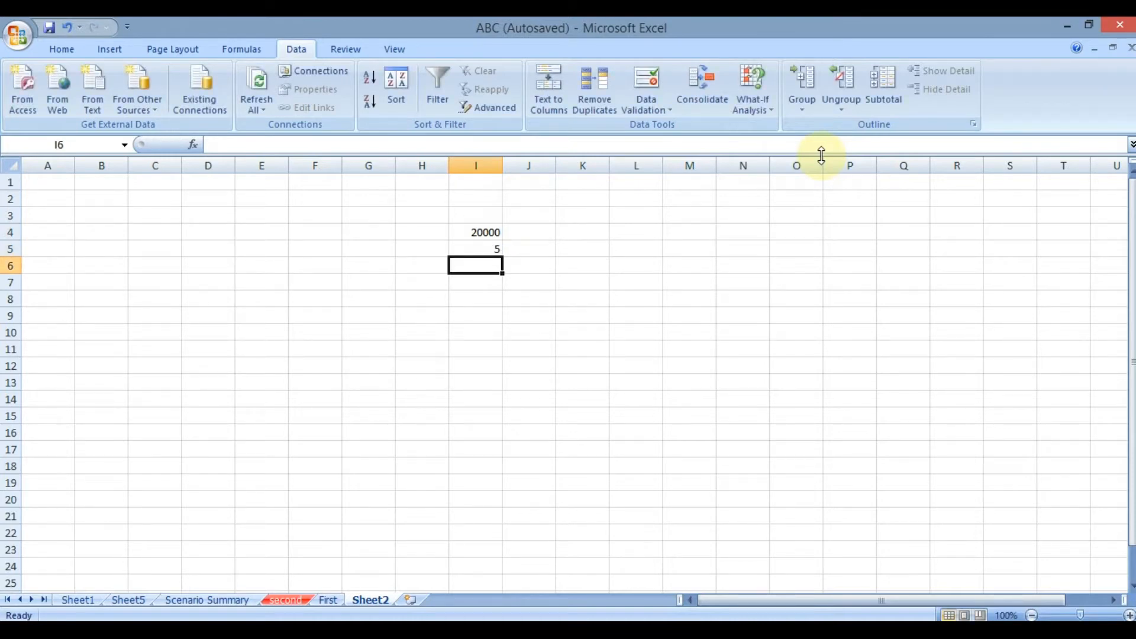
{"action": "key", "text": "Up"}
{"action": "key", "text": "Down"}
{"action": "type", "text": "2"}
{"action": "key", "text": "Return"}
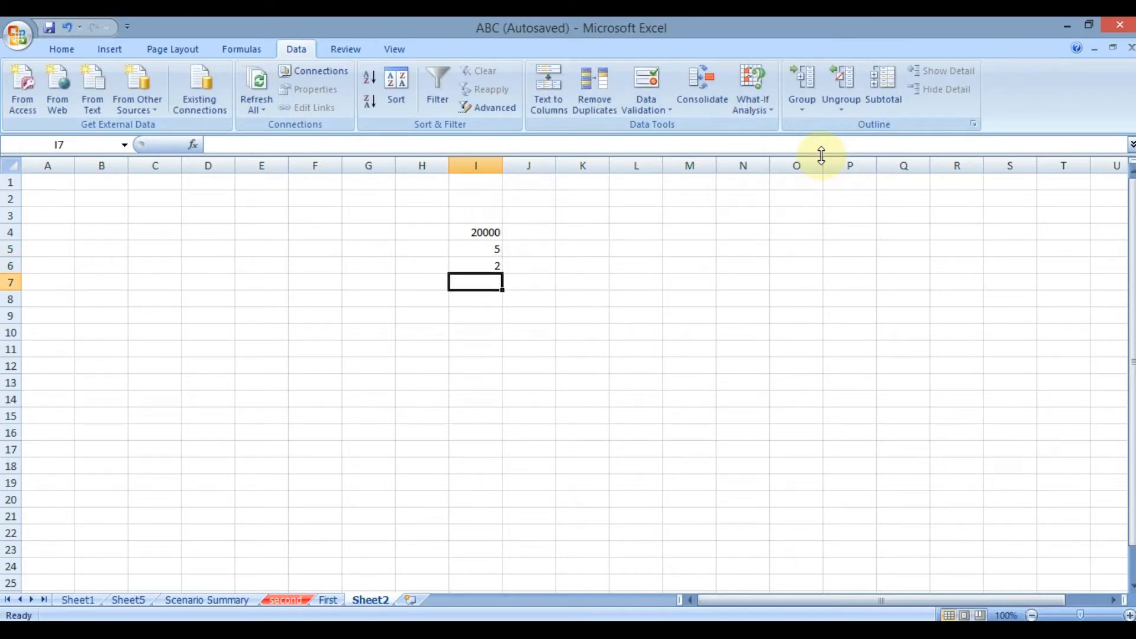
Calculate the simple interest in cell I7 with the formula =I4*I5*I6/100.
{"action": "type", "text": "="}
{"action": "key", "text": "Up"}
{"action": "key", "text": "Up"}
{"action": "key", "text": "Up"}
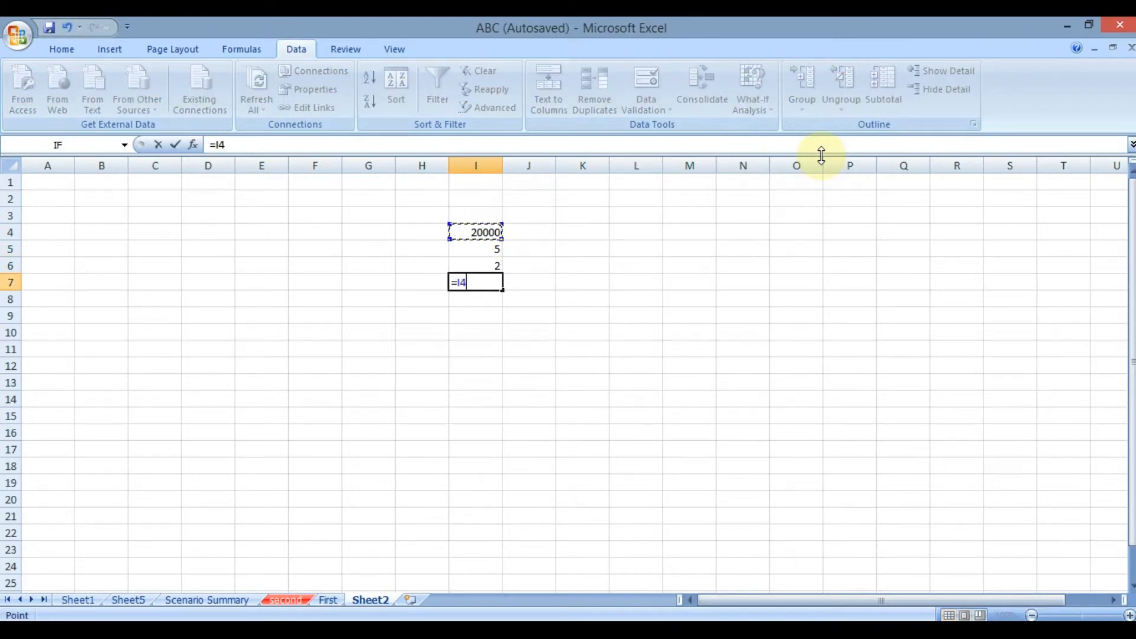
{"action": "type", "text": "*"}
{"action": "key", "text": "Up"}
{"action": "key", "text": "Up"}
{"action": "type", "text": "*"}
{"action": "key", "text": "Up"}
{"action": "type", "text": "/100"}
{"action": "key", "text": "Return"}
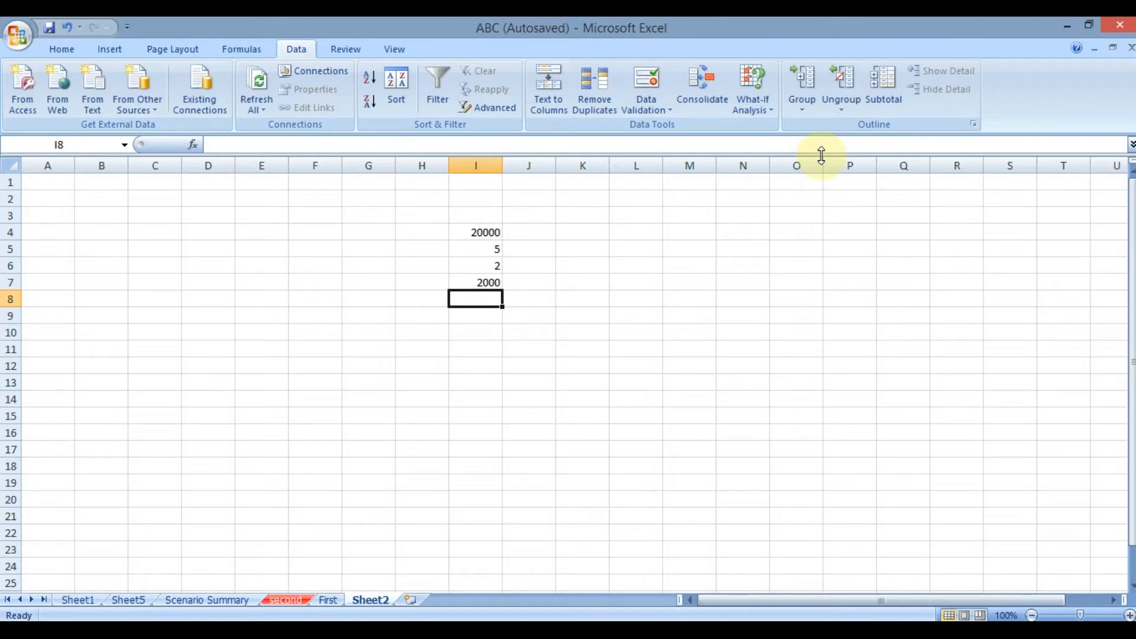
Review the three input values in I4:I6, the interest formula in I7 and the available What-If Analysis tools.
{"action": "key", "text": "Up"}
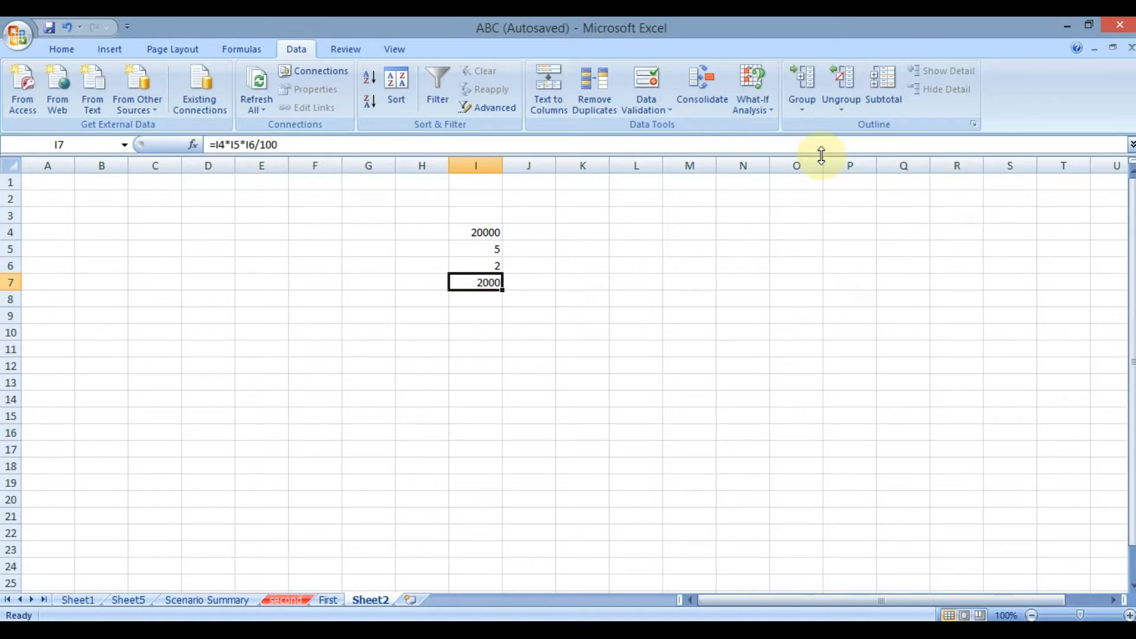
{"action": "key", "text": "Up"}
{"action": "key", "text": "Up"}
{"action": "key", "text": "Up"}
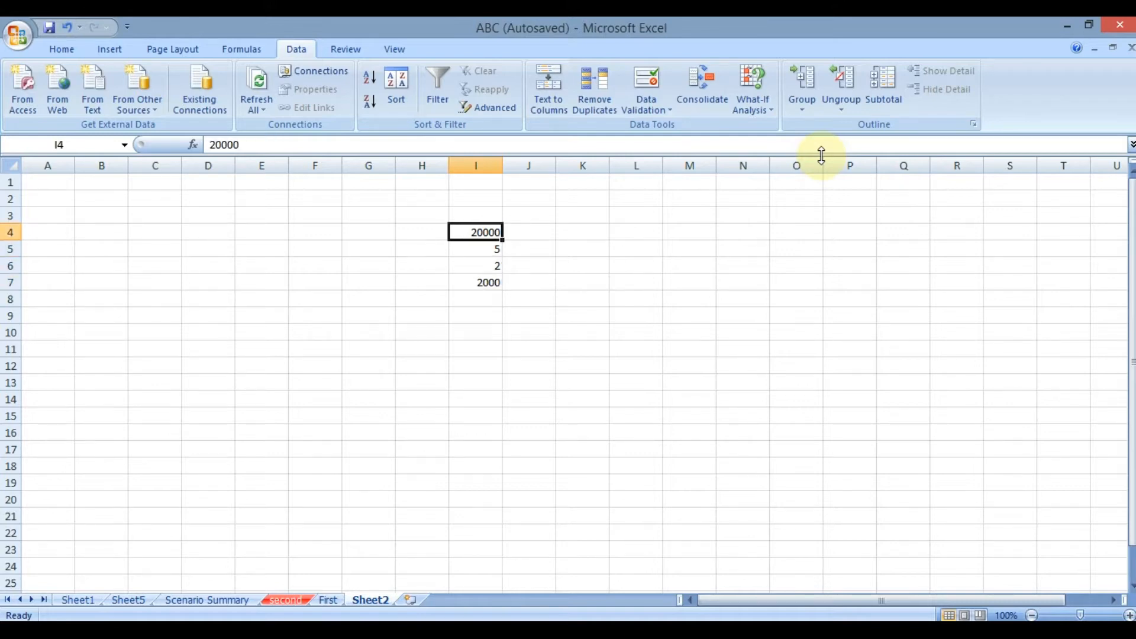
{"action": "key", "text": "Down"}
{"action": "key", "text": "Down"}
{"action": "key", "text": "Down"}
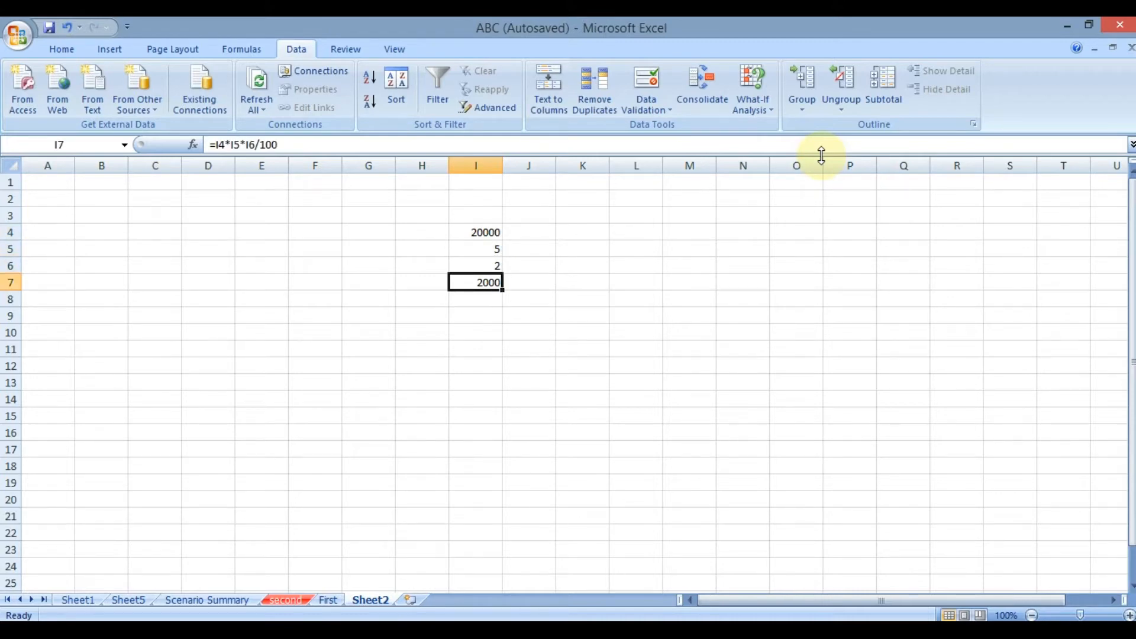
{"action": "left_click", "coordinate": [753, 95]}
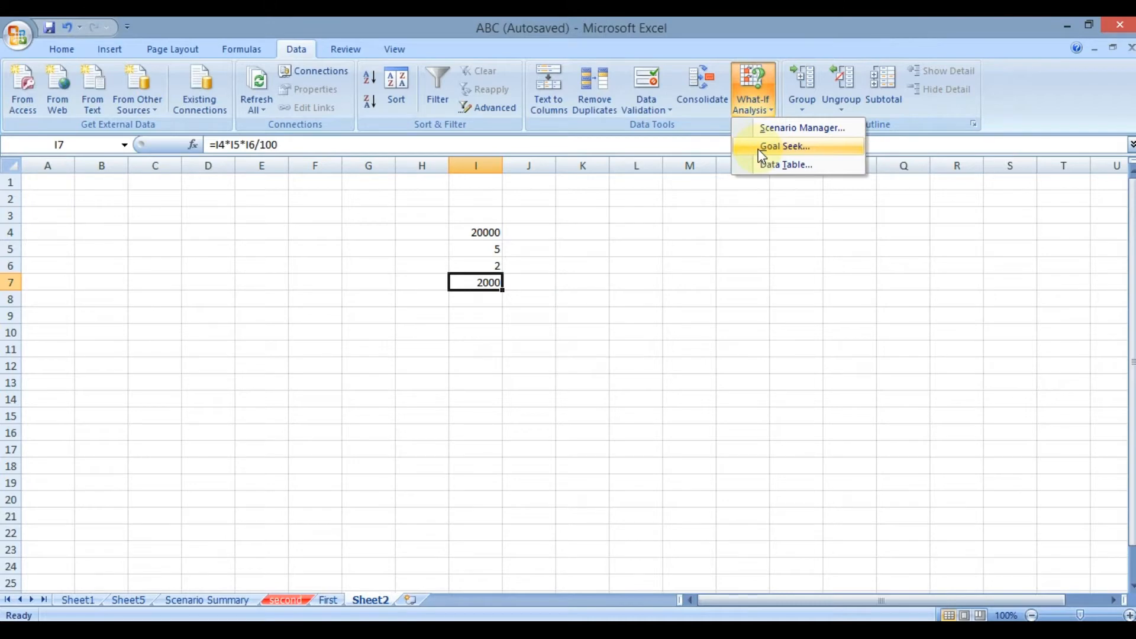
{"action": "left_click", "coordinate": [614, 290]}
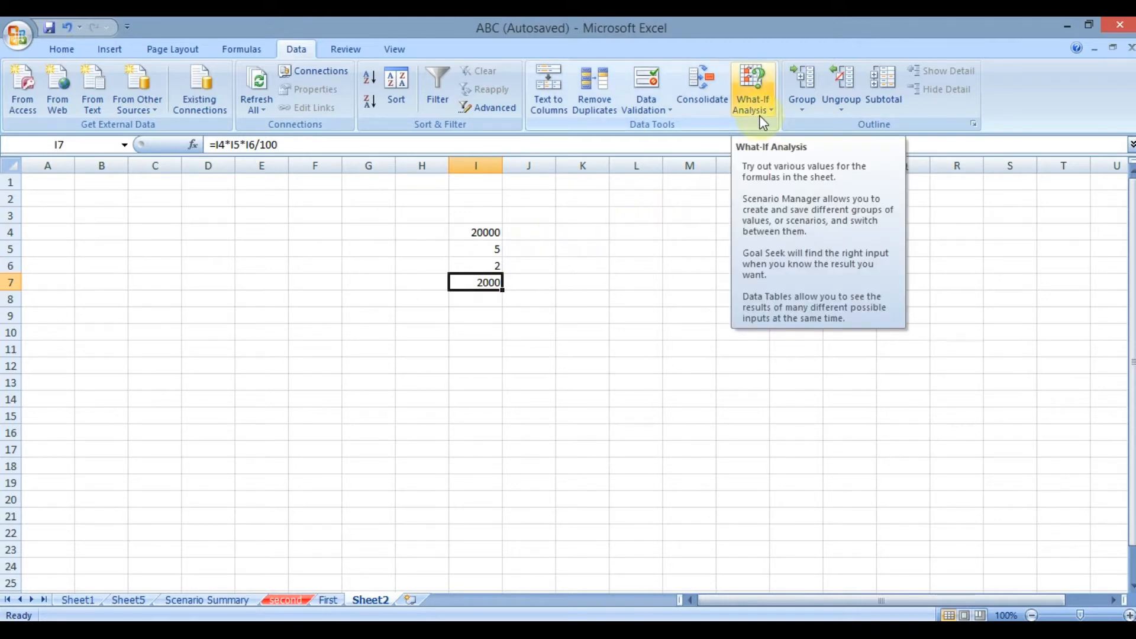
{"action": "left_click", "coordinate": [494, 263]}
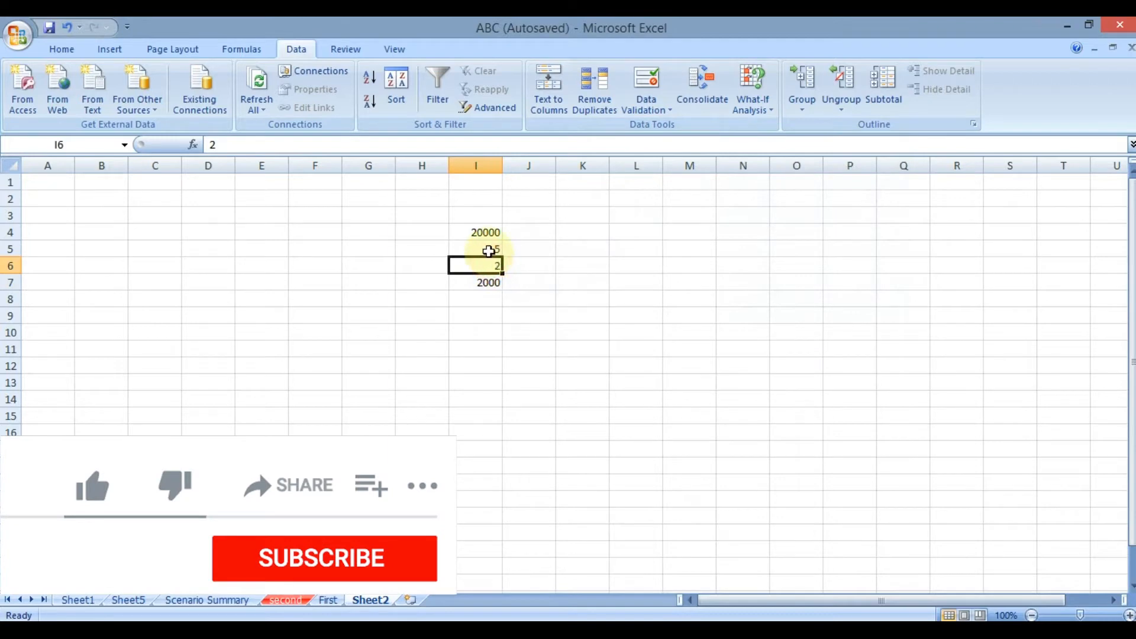
{"action": "left_click_drag", "start_coordinate": [482, 232], "coordinate": [484, 260]}
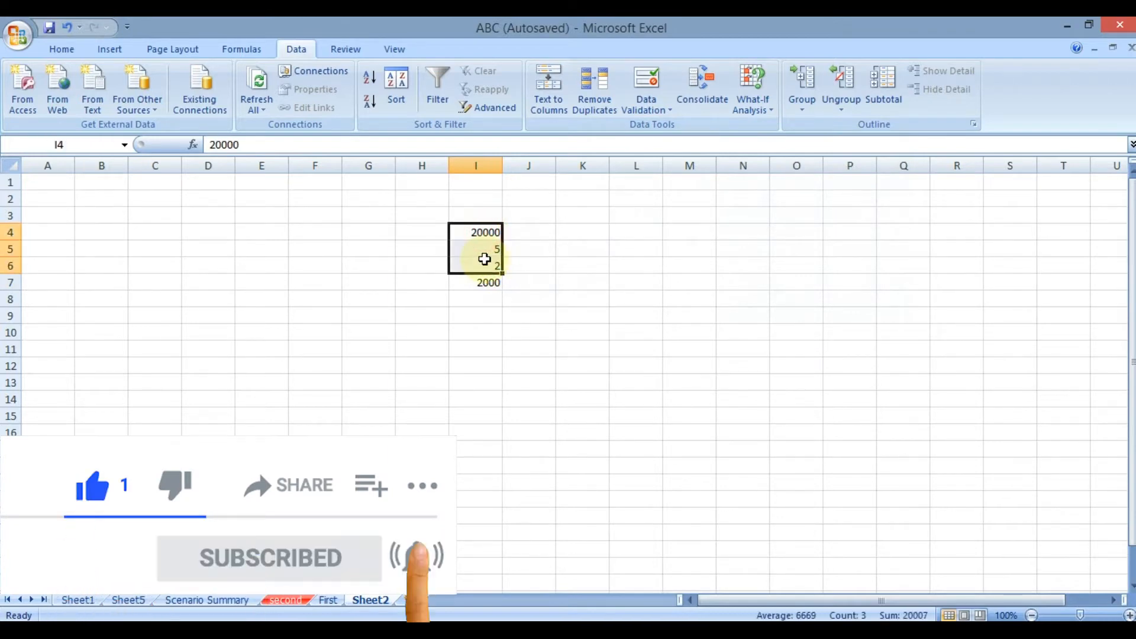
{"action": "left_click", "coordinate": [478, 282]}
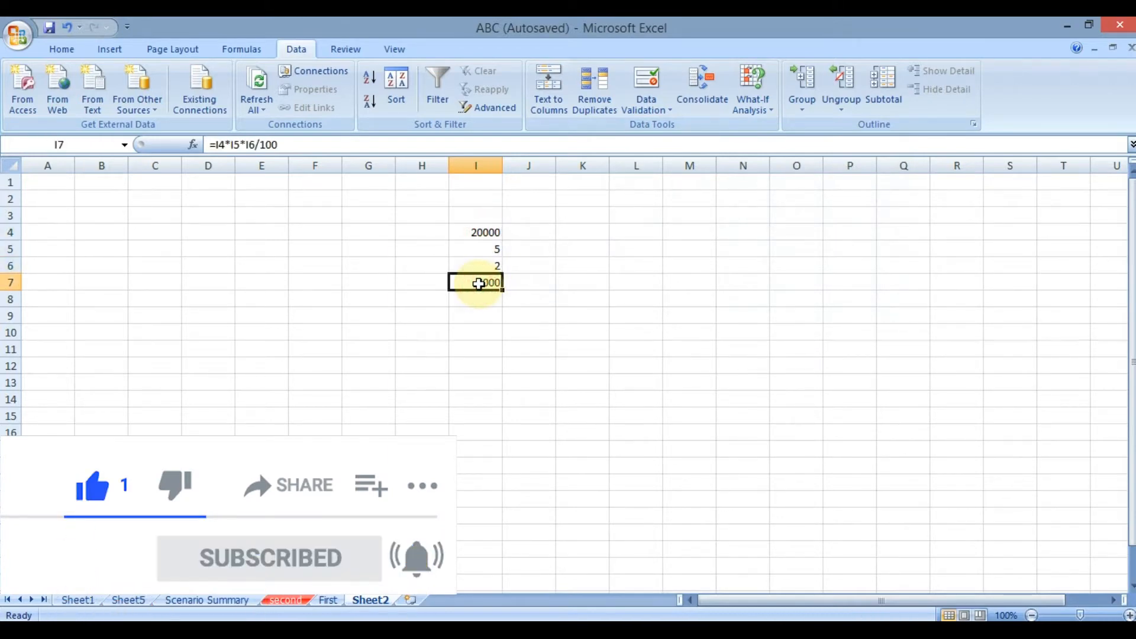
{"action": "left_click", "coordinate": [629, 262]}
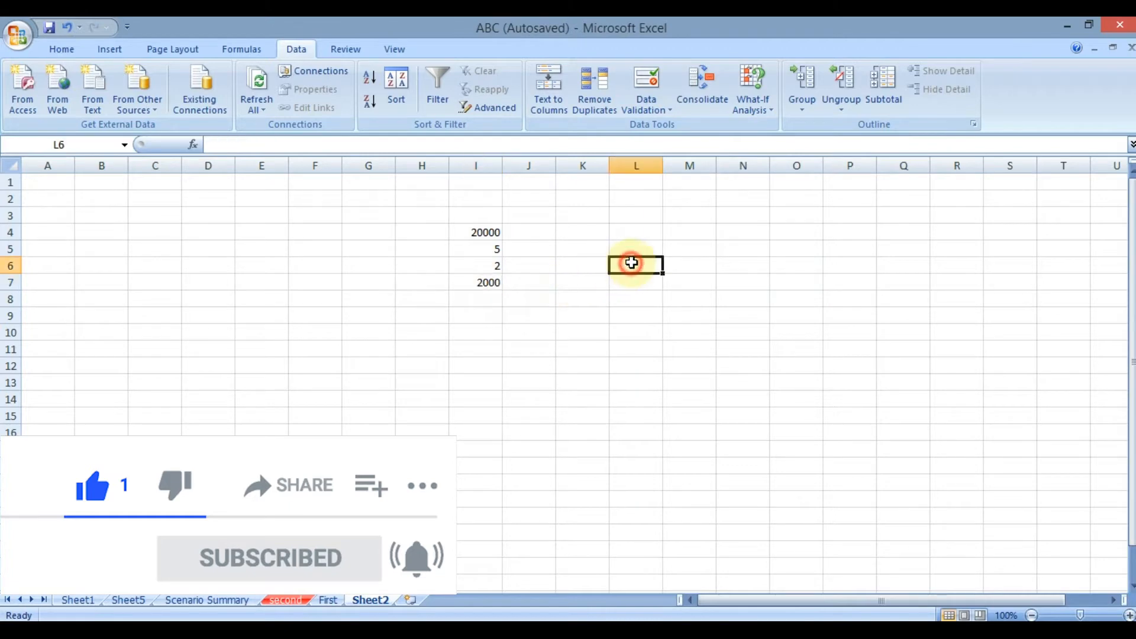
Try Goal Seek to bring cell I7 to 1000 by changing cell I5, and discard the solution.
{"action": "left_click", "coordinate": [748, 104]}
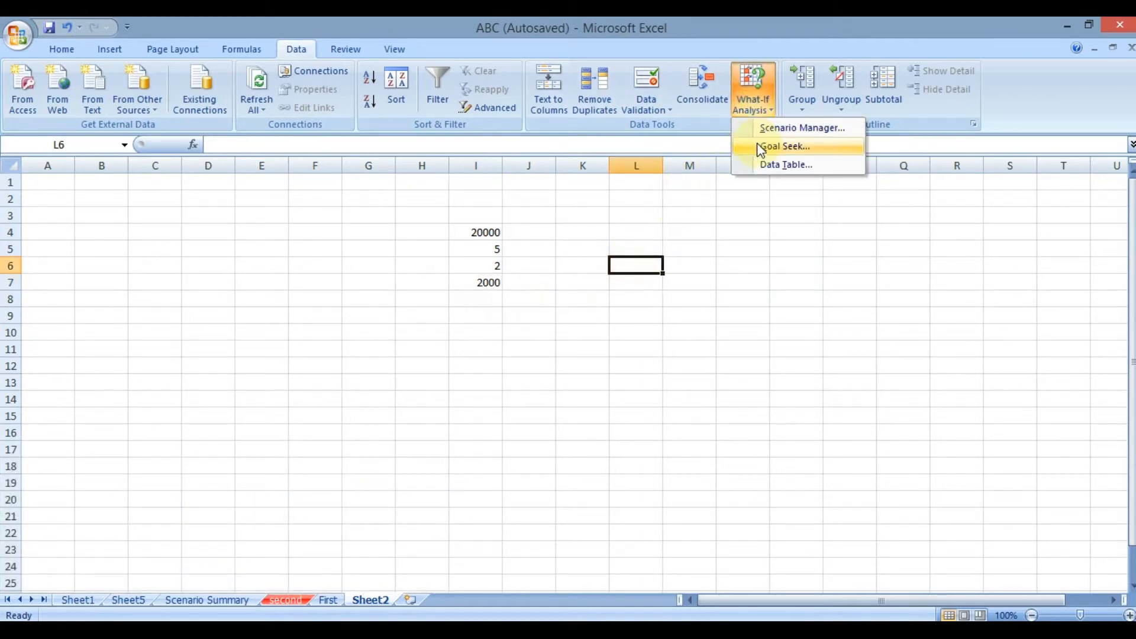
{"action": "left_click", "coordinate": [761, 148]}
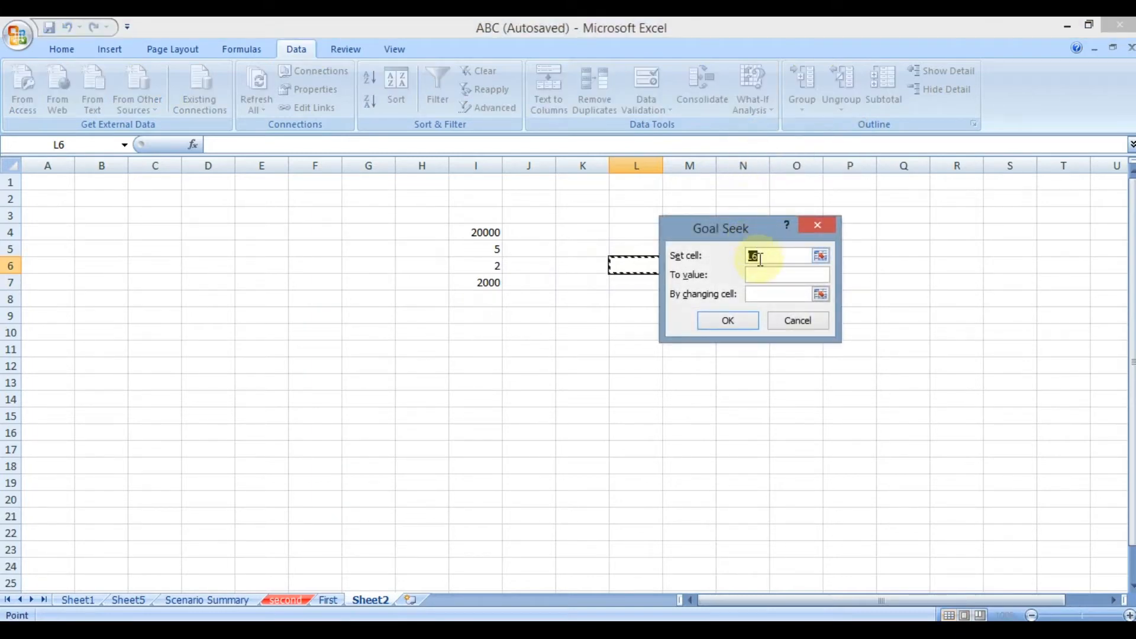
{"action": "left_click", "coordinate": [485, 282]}
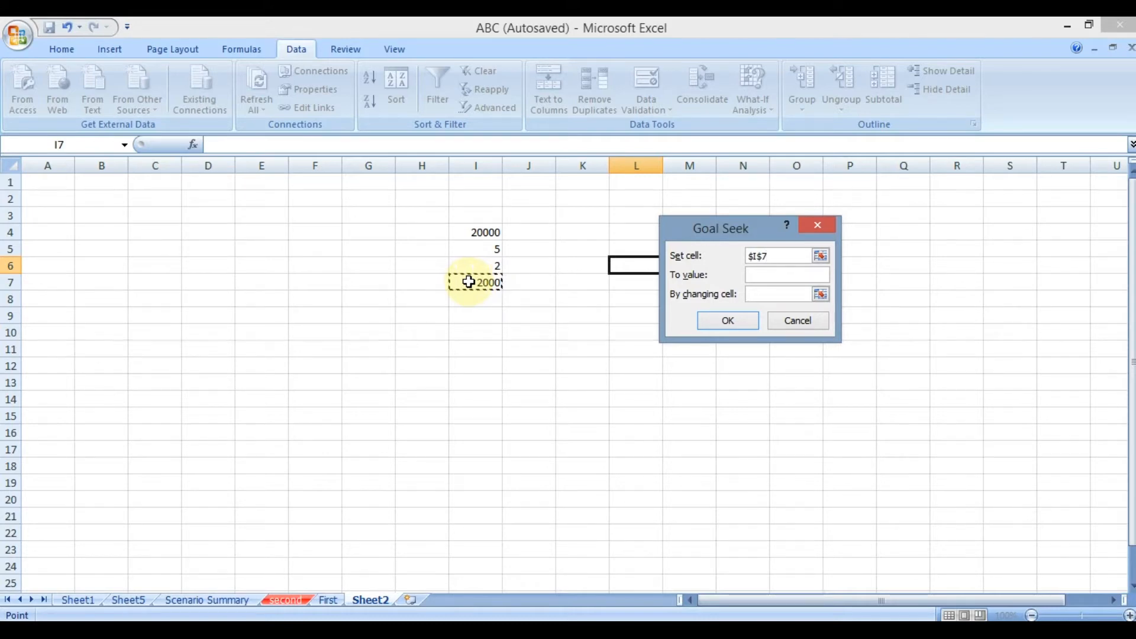
{"action": "left_click", "coordinate": [784, 274]}
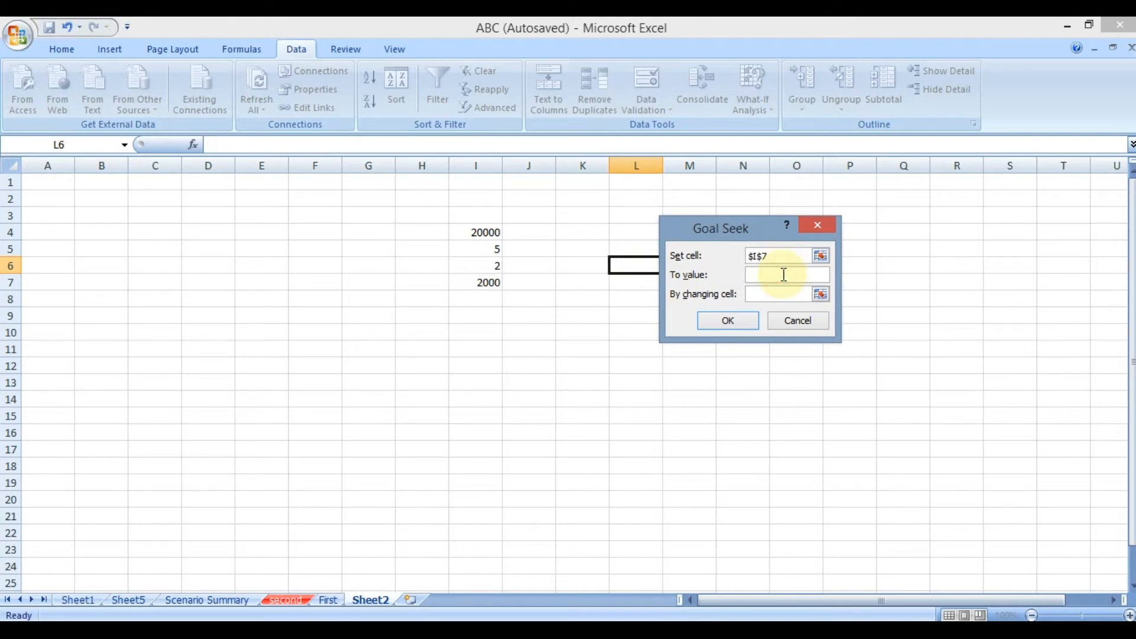
{"action": "type", "text": "1000"}
{"action": "left_click_drag", "start_coordinate": [783, 277], "coordinate": [727, 272]}
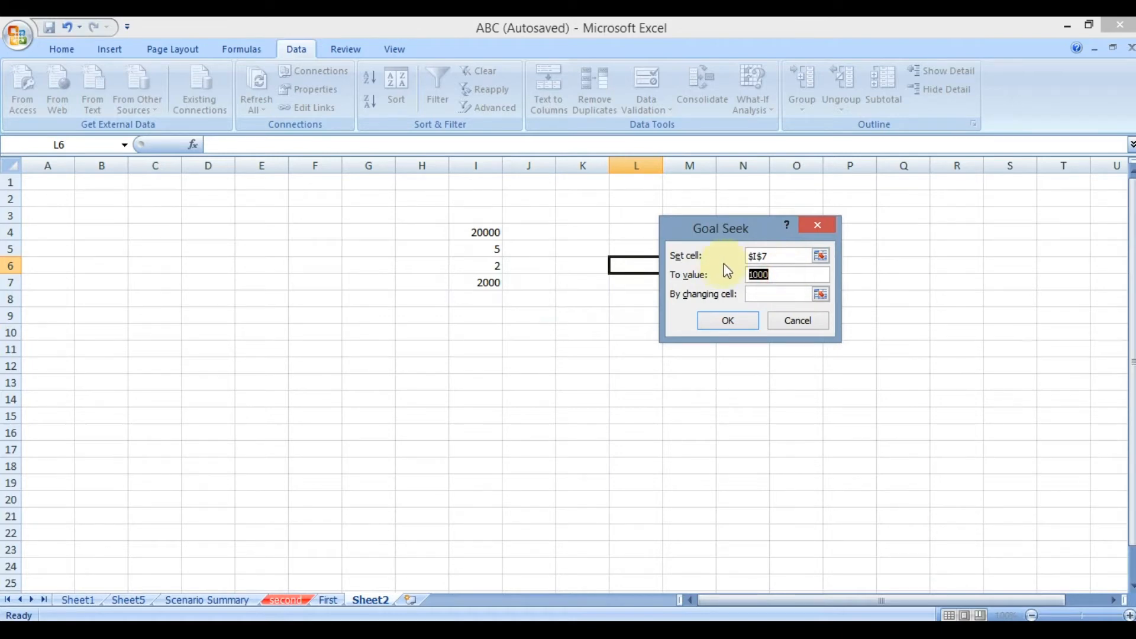
{"action": "left_click", "coordinate": [790, 296]}
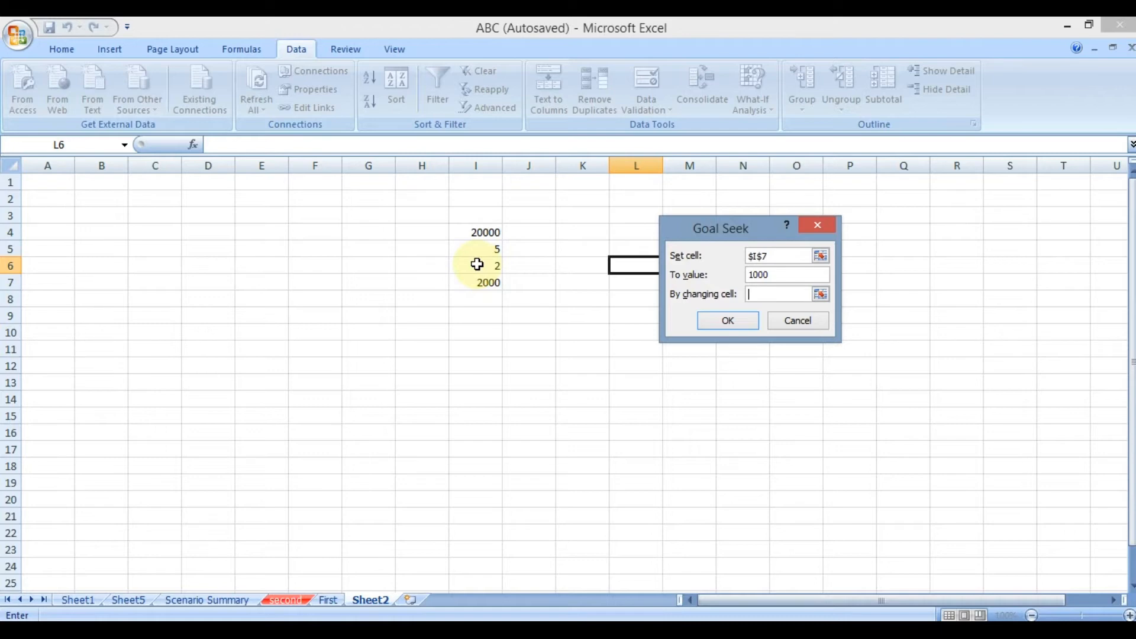
{"action": "left_click", "coordinate": [472, 251]}
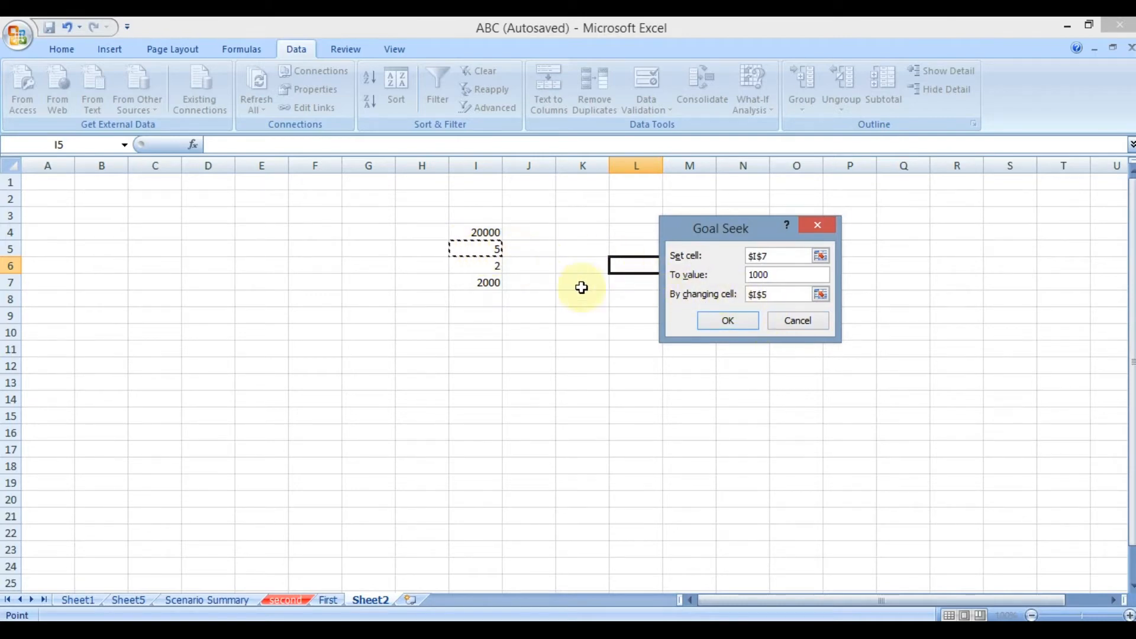
{"action": "left_click", "coordinate": [725, 324]}
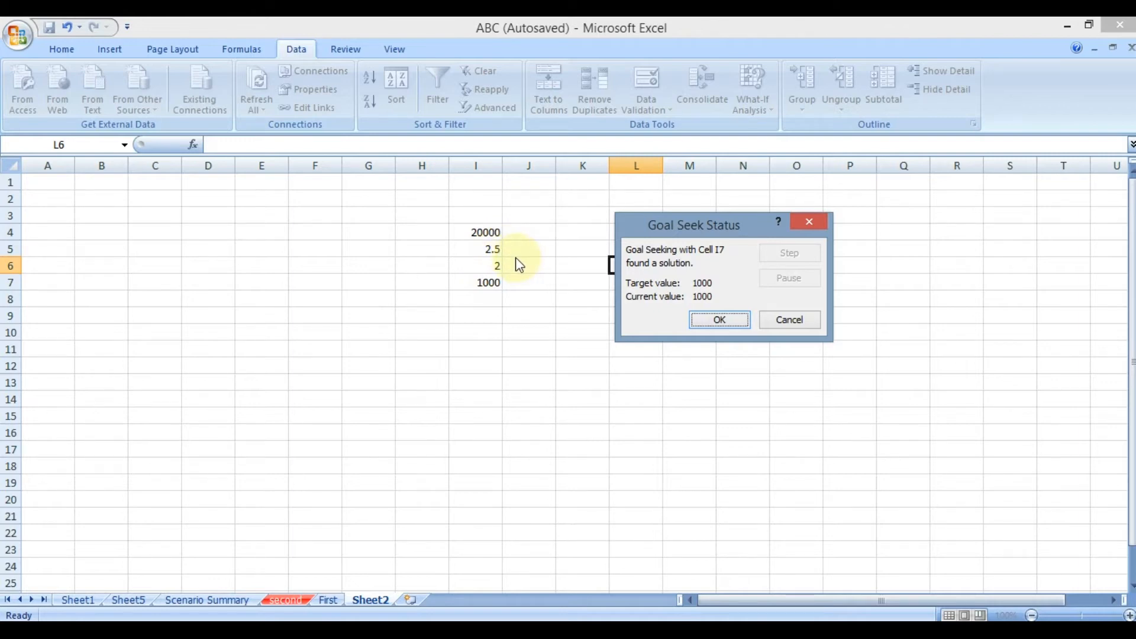
{"action": "left_click", "coordinate": [781, 322]}
Label the inputs in cells H4, H5 and H6 as Amt, Rate and Time.
{"action": "left_click", "coordinate": [436, 231]}
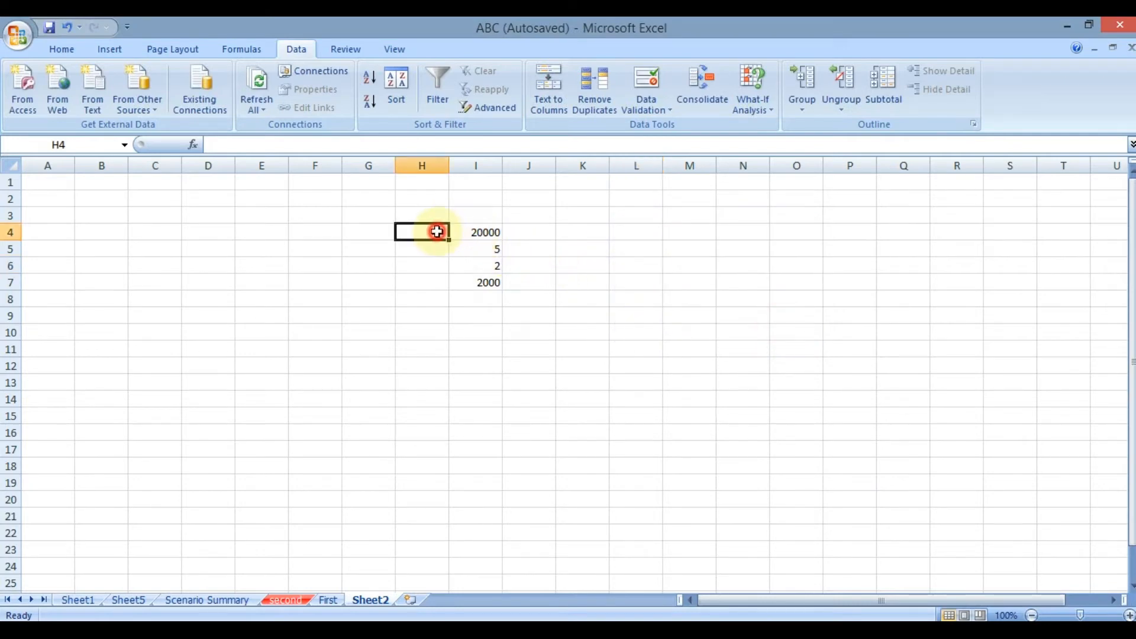
{"action": "type", "text": "Amt"}
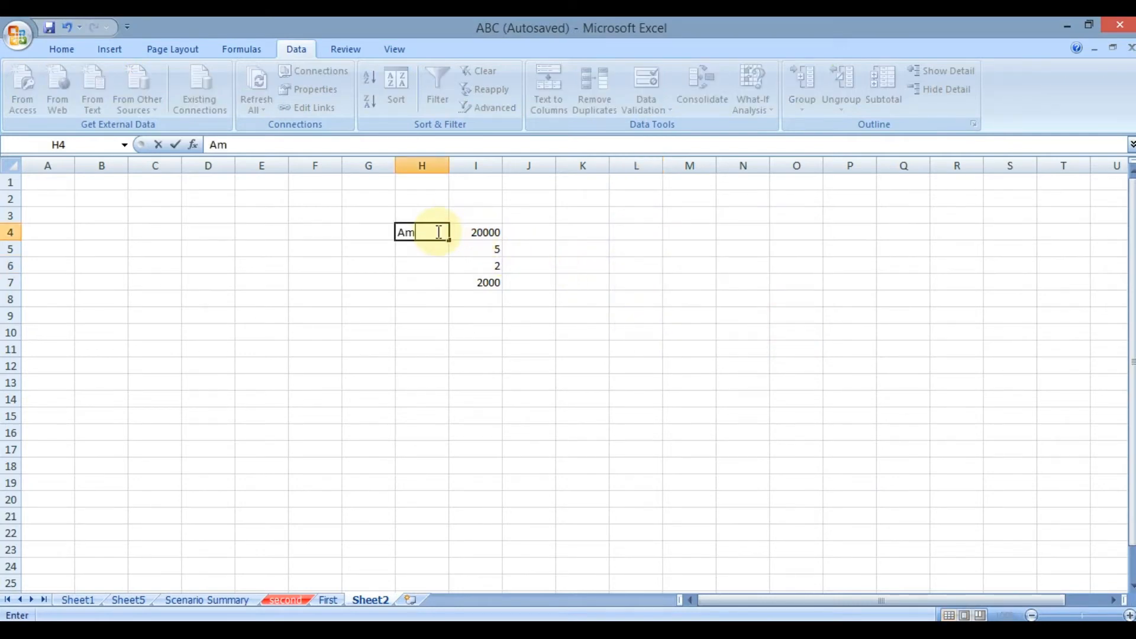
{"action": "key", "text": "Tab"}
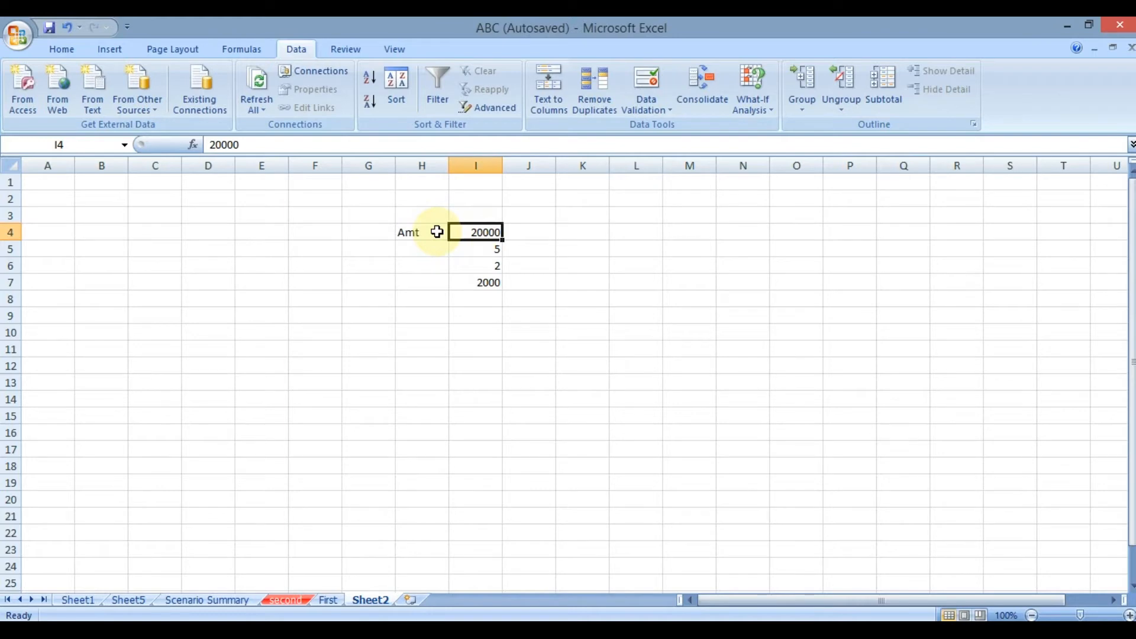
{"action": "key", "text": "Return"}
{"action": "type", "text": "Rate"}
{"action": "key", "text": "Return"}
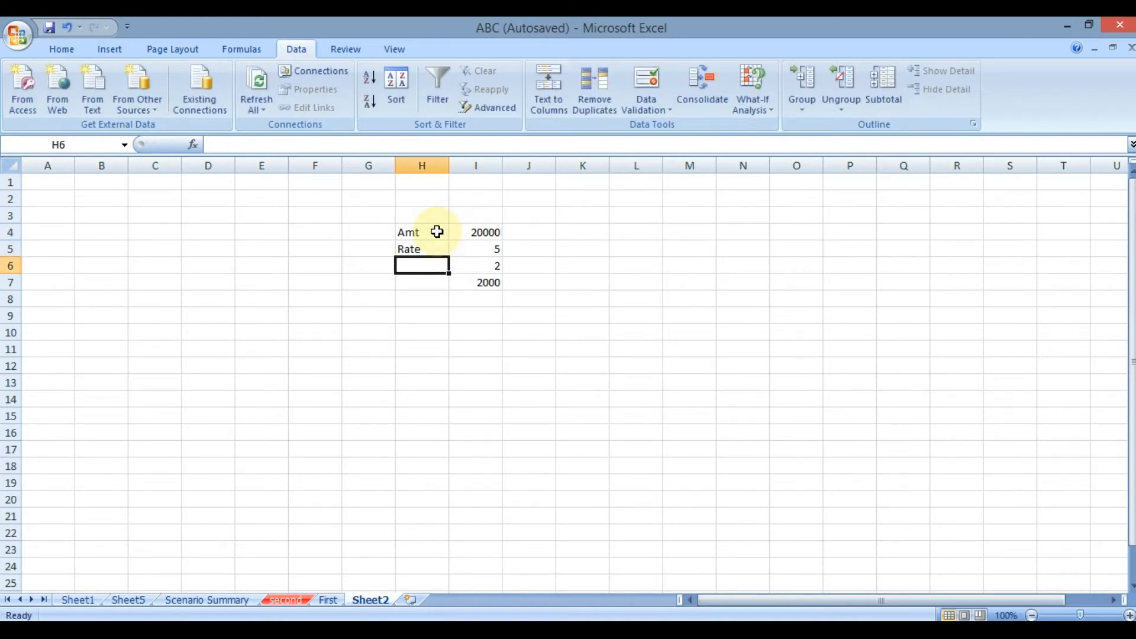
{"action": "type", "text": "Time"}
{"action": "key", "text": "Tab"}
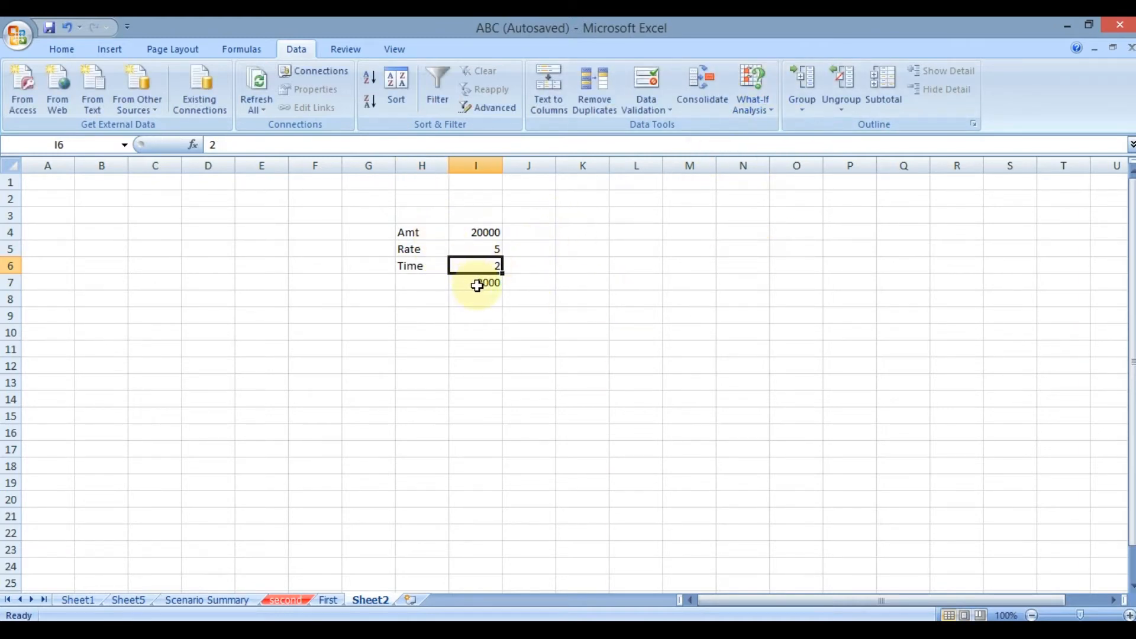
Try Goal Seek to bring cell I7 to 1500 by changing the time in cell I6, and discard the solution.
{"action": "left_click", "coordinate": [751, 95]}
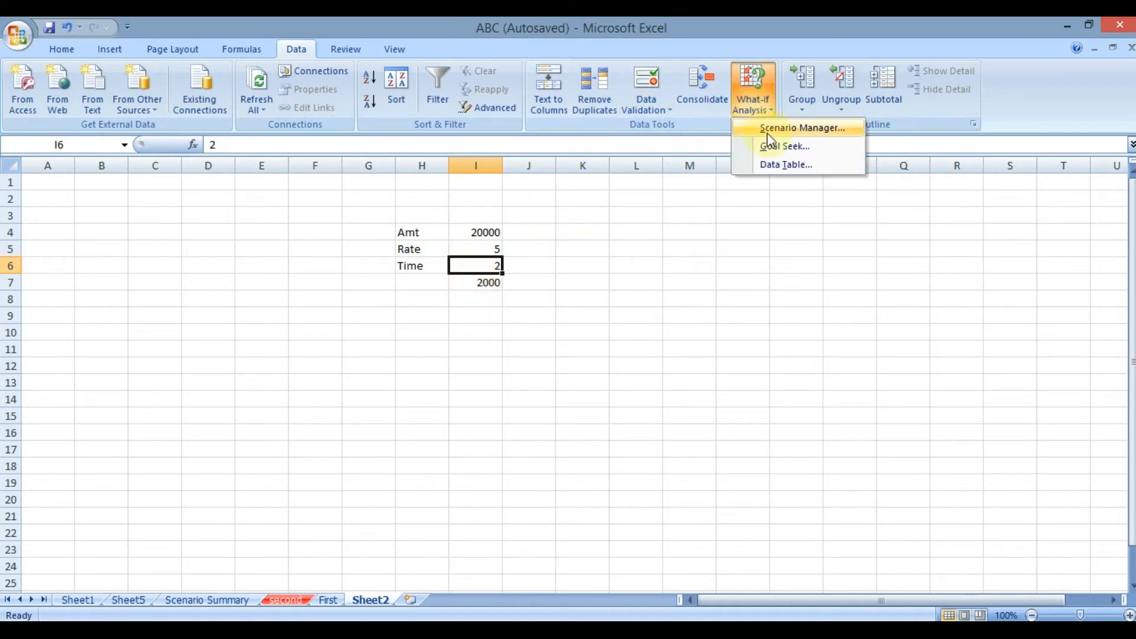
{"action": "left_click", "coordinate": [771, 144]}
{"action": "left_click", "coordinate": [474, 283]}
{"action": "left_click", "coordinate": [767, 274]}
{"action": "type", "text": "1500"}
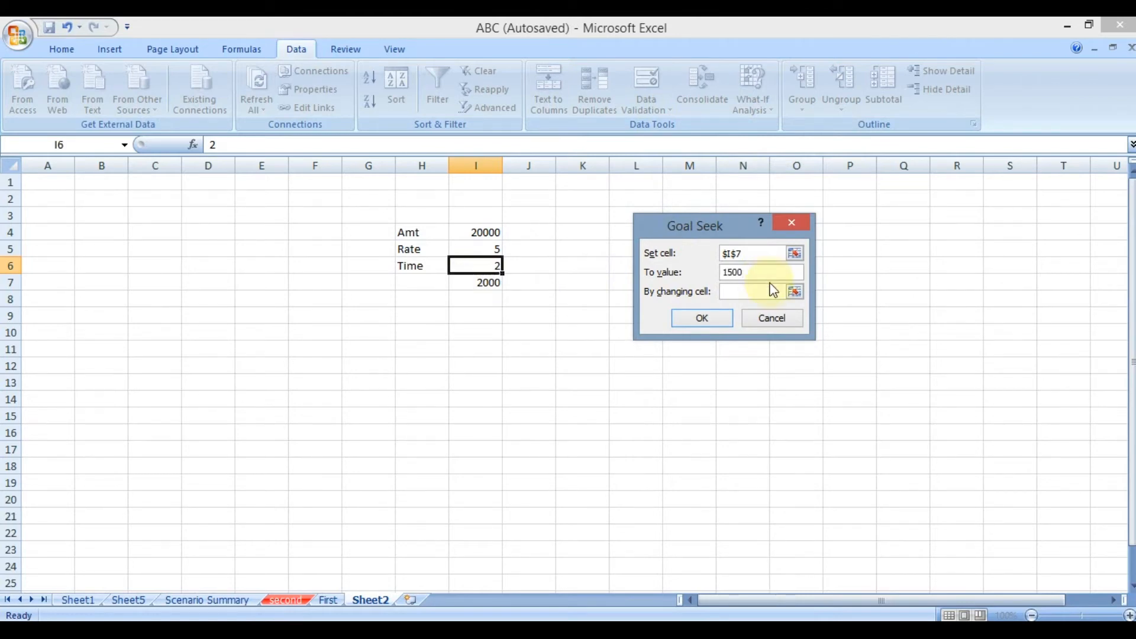
{"action": "left_click", "coordinate": [750, 290]}
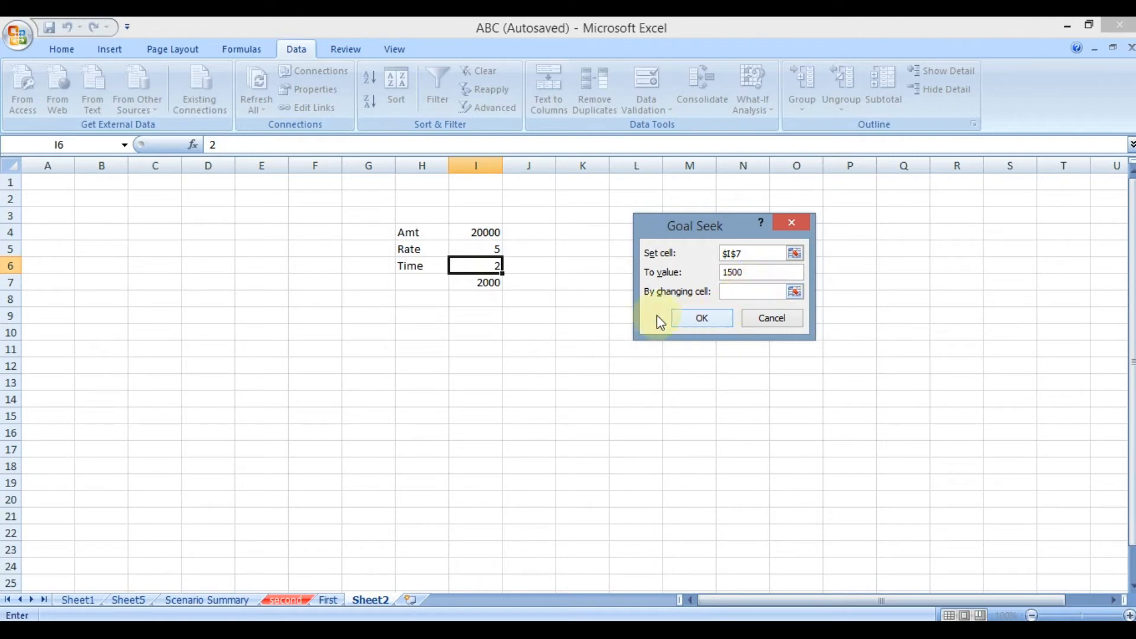
{"action": "left_click", "coordinate": [469, 267]}
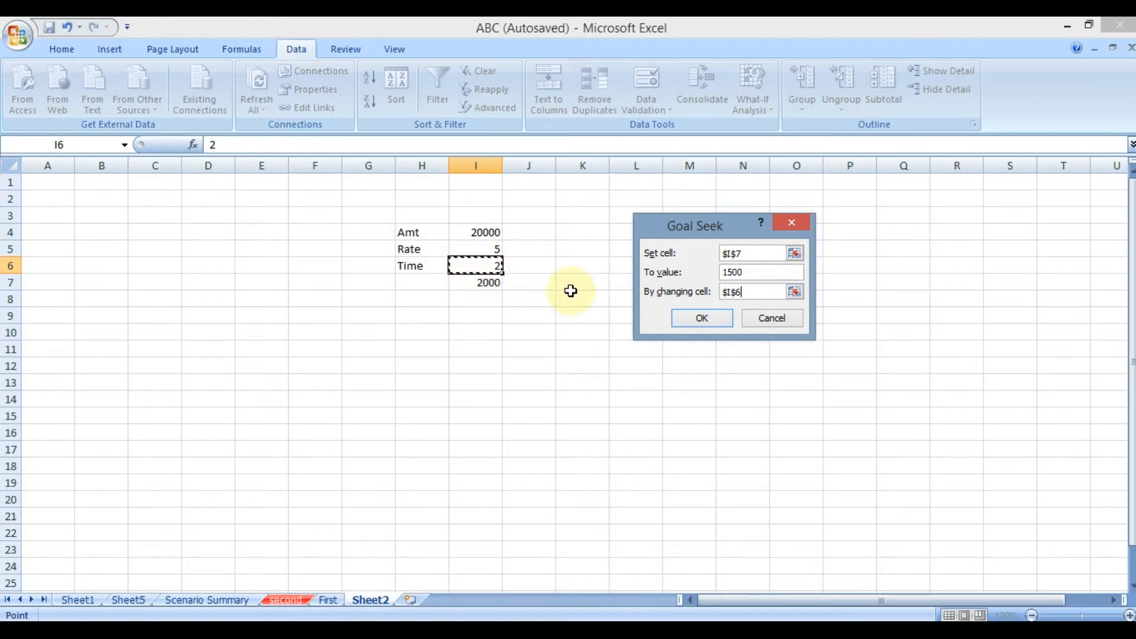
{"action": "left_click", "coordinate": [713, 323]}
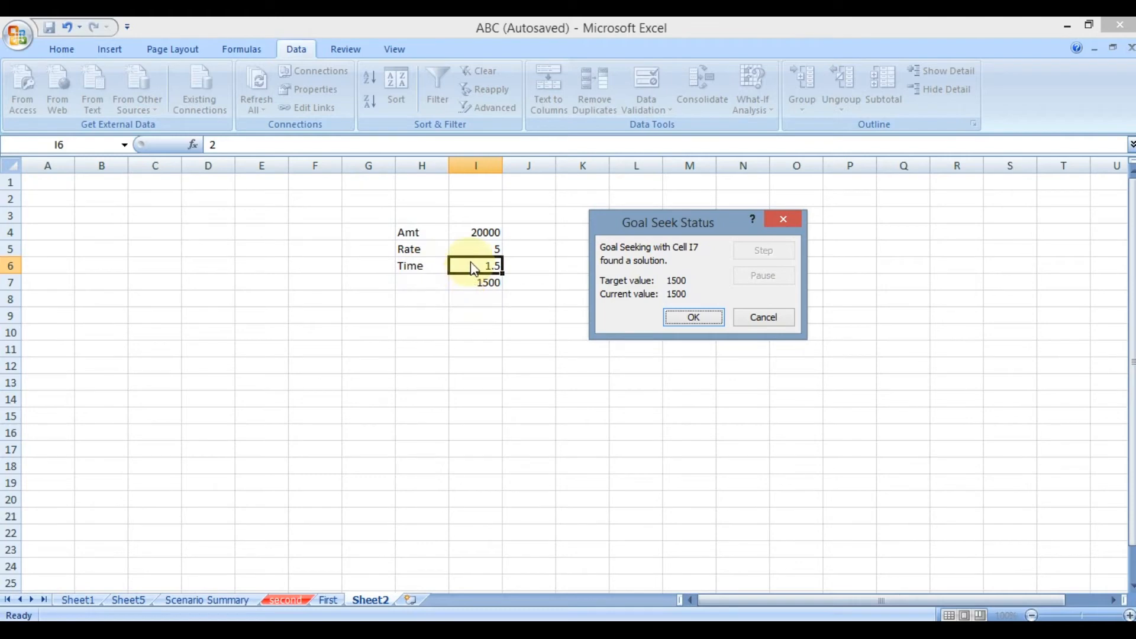
{"action": "left_click", "coordinate": [772, 325]}
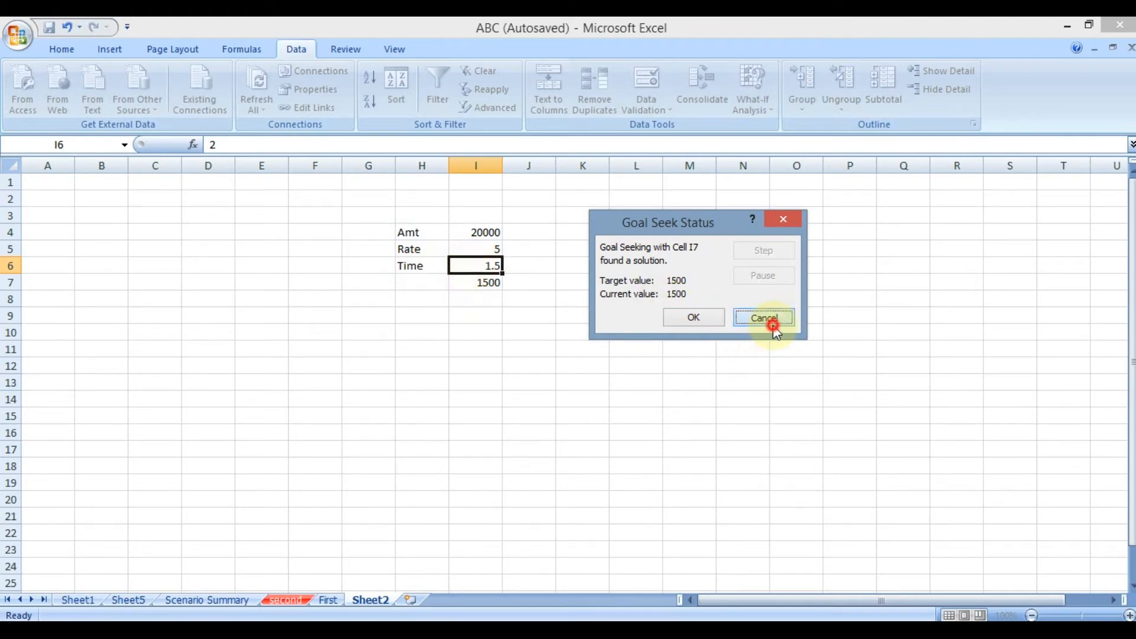
Try Goal Seek to bring cell I7 to 1500 by changing the amount in cell I4, and discard the solution.
{"action": "left_click", "coordinate": [752, 112]}
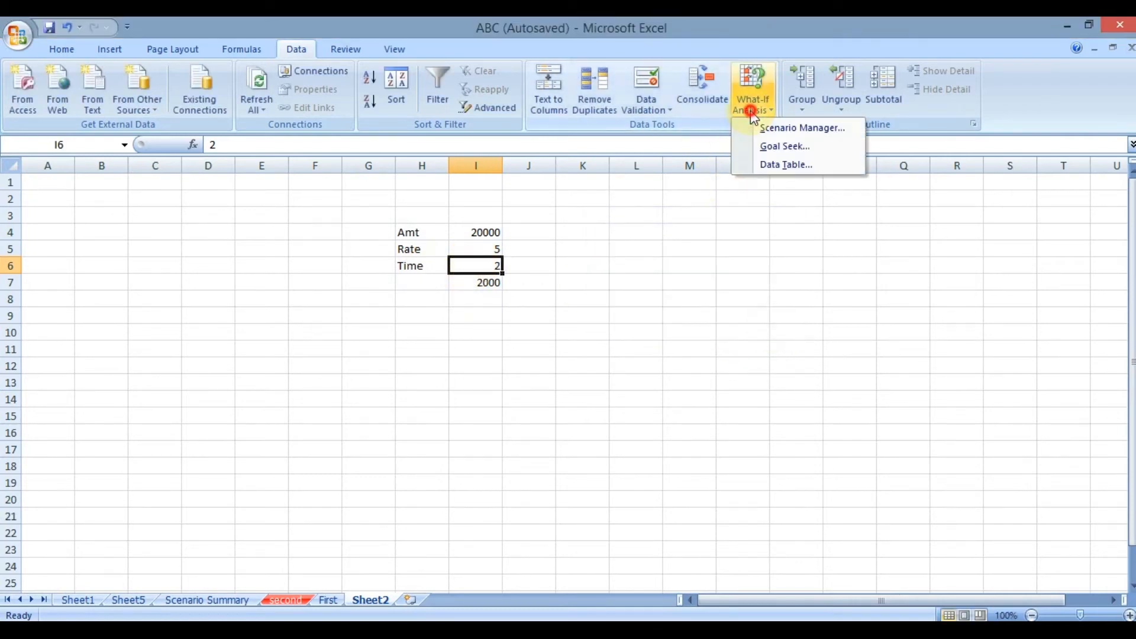
{"action": "left_click", "coordinate": [772, 151]}
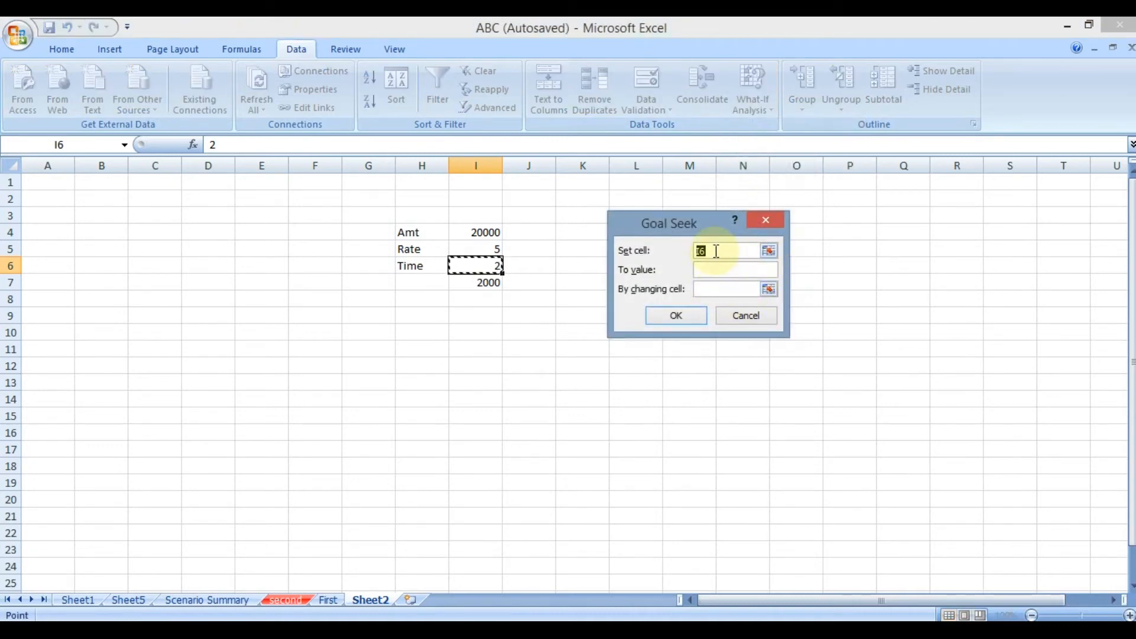
{"action": "left_click", "coordinate": [465, 285]}
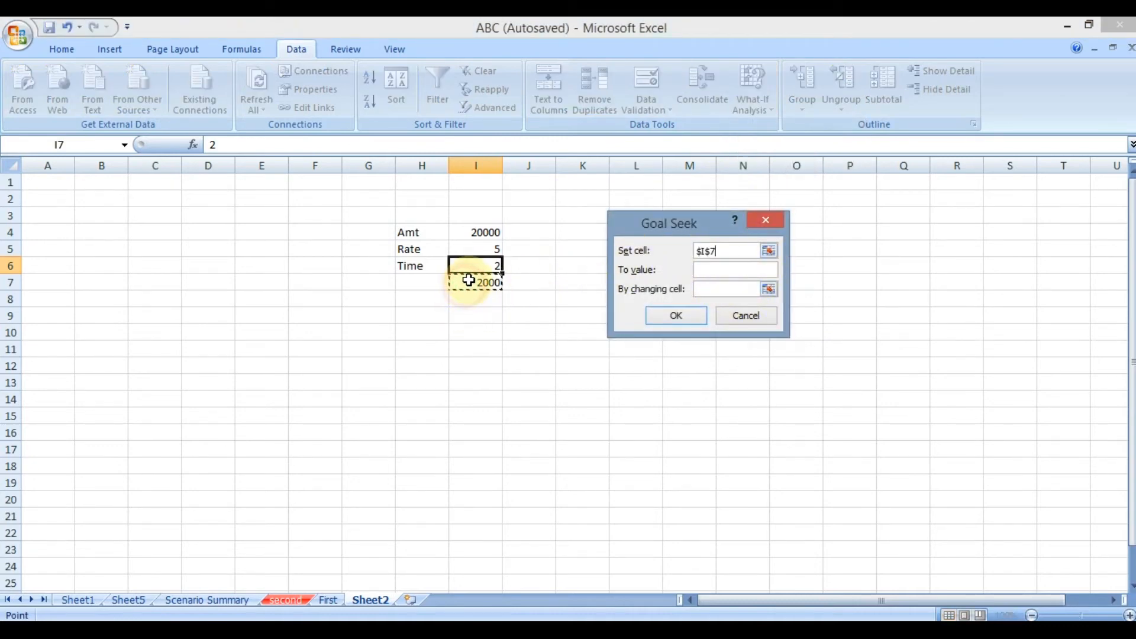
{"action": "left_click", "coordinate": [714, 271]}
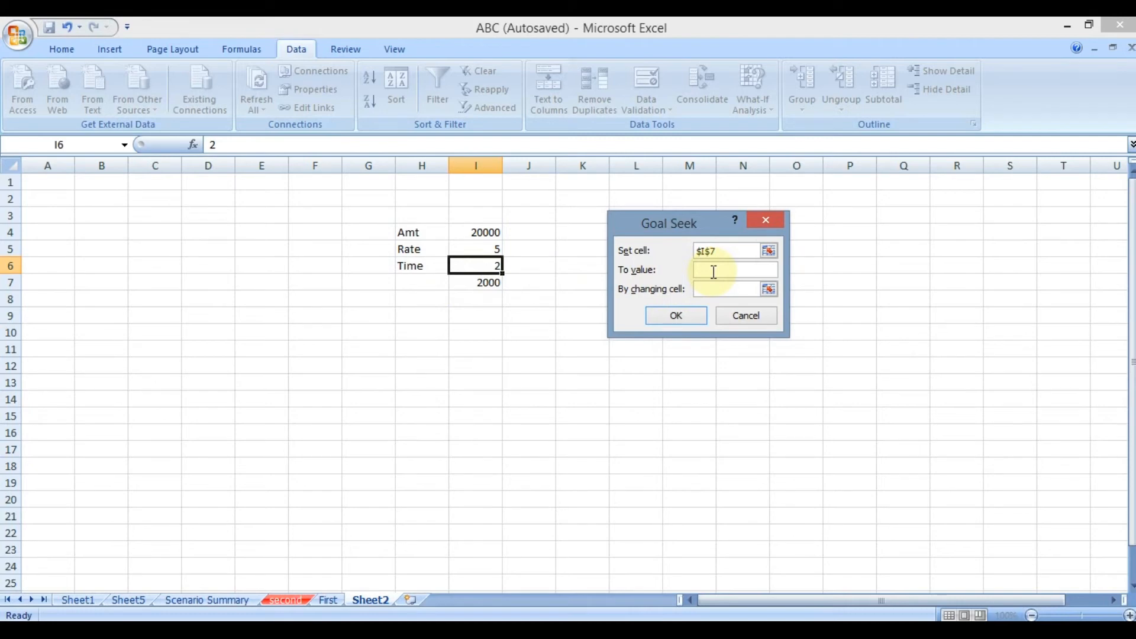
{"action": "type", "text": "1500"}
{"action": "left_click", "coordinate": [733, 290]}
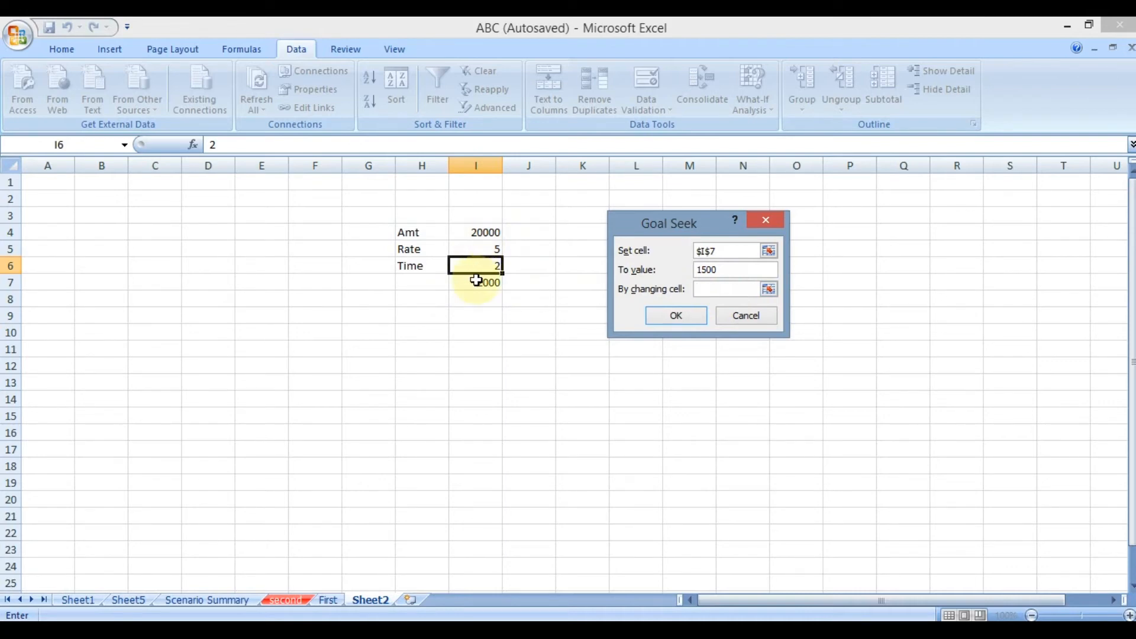
{"action": "left_click", "coordinate": [466, 233]}
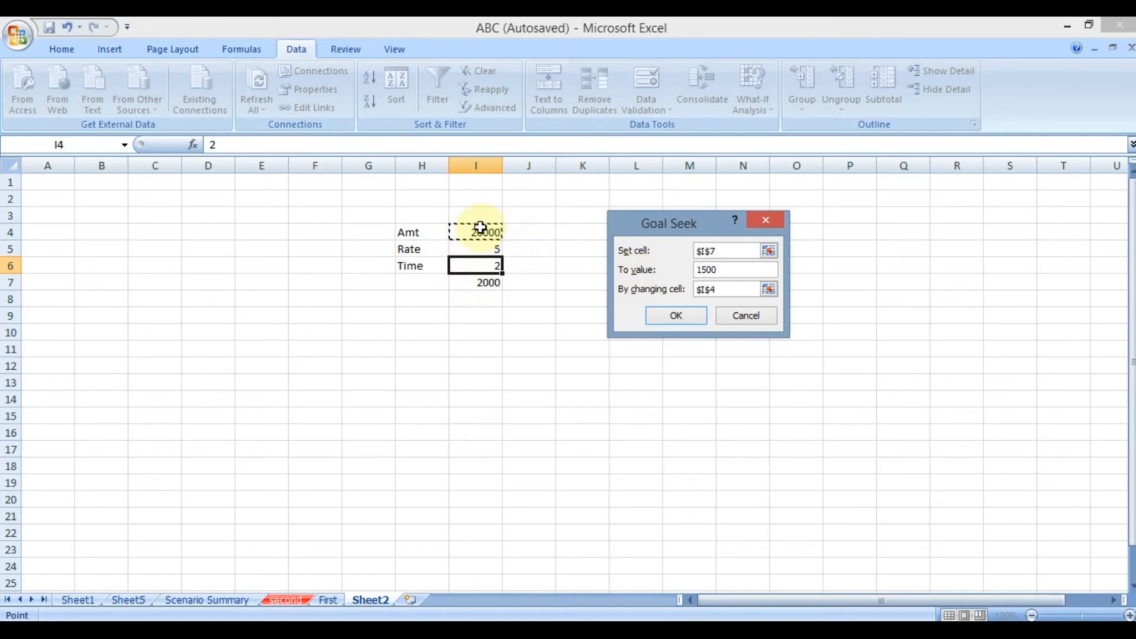
{"action": "left_click", "coordinate": [659, 317]}
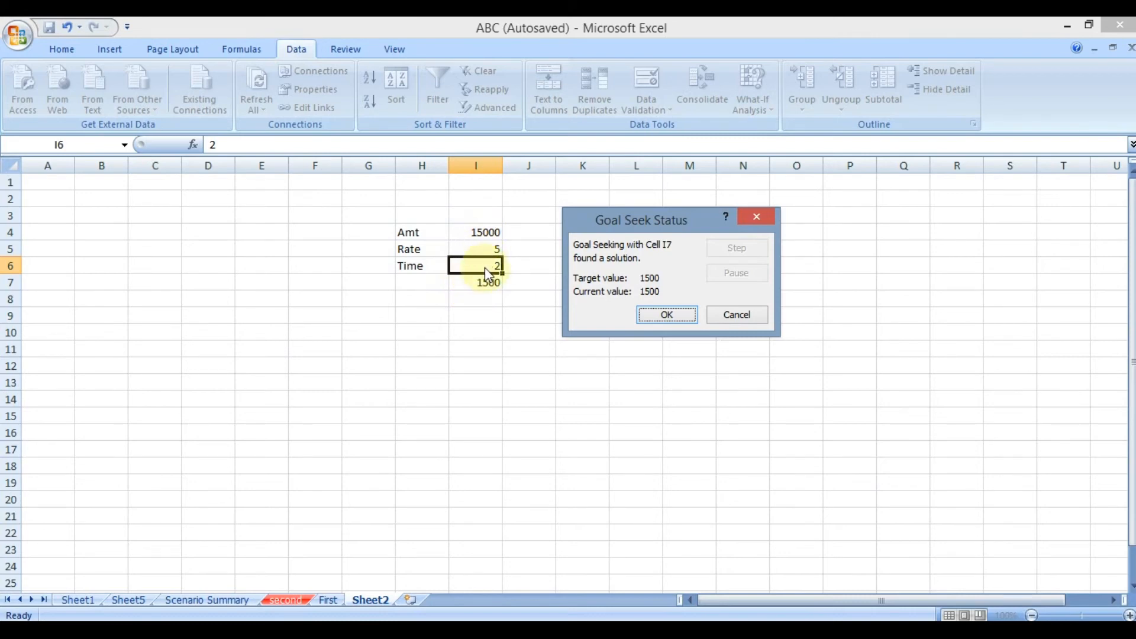
{"action": "left_click", "coordinate": [759, 316]}
{"action": "left_click", "coordinate": [759, 315]}
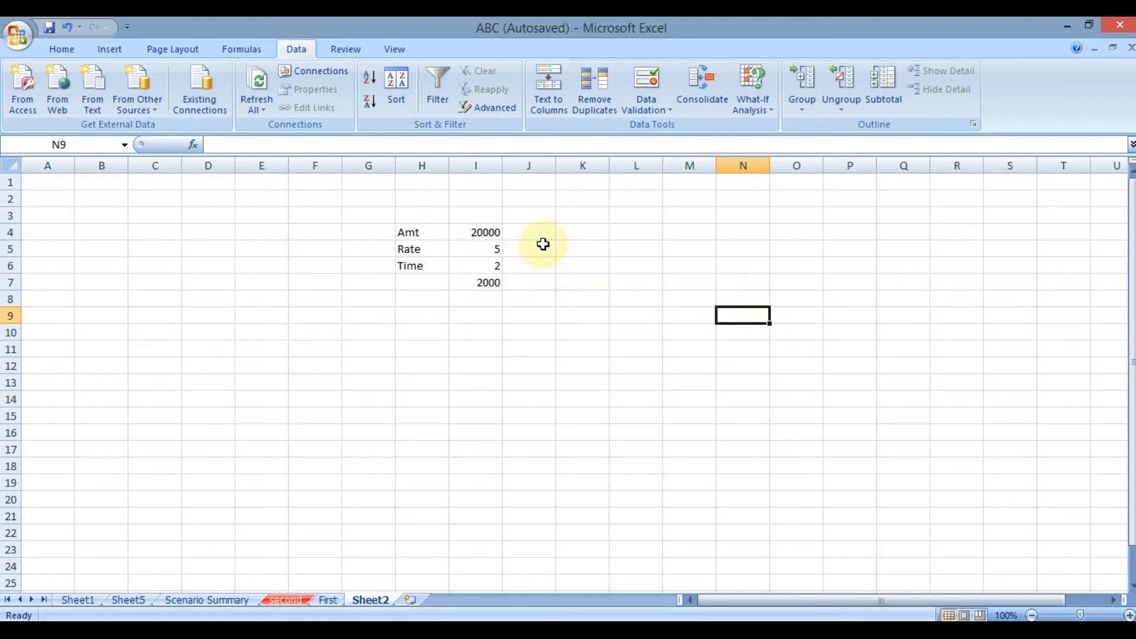
Examine how the amount, rate and time in I4:I6 feed the interest formula in I7, and review the What-If Analysis options.
{"action": "left_click", "coordinate": [745, 109]}
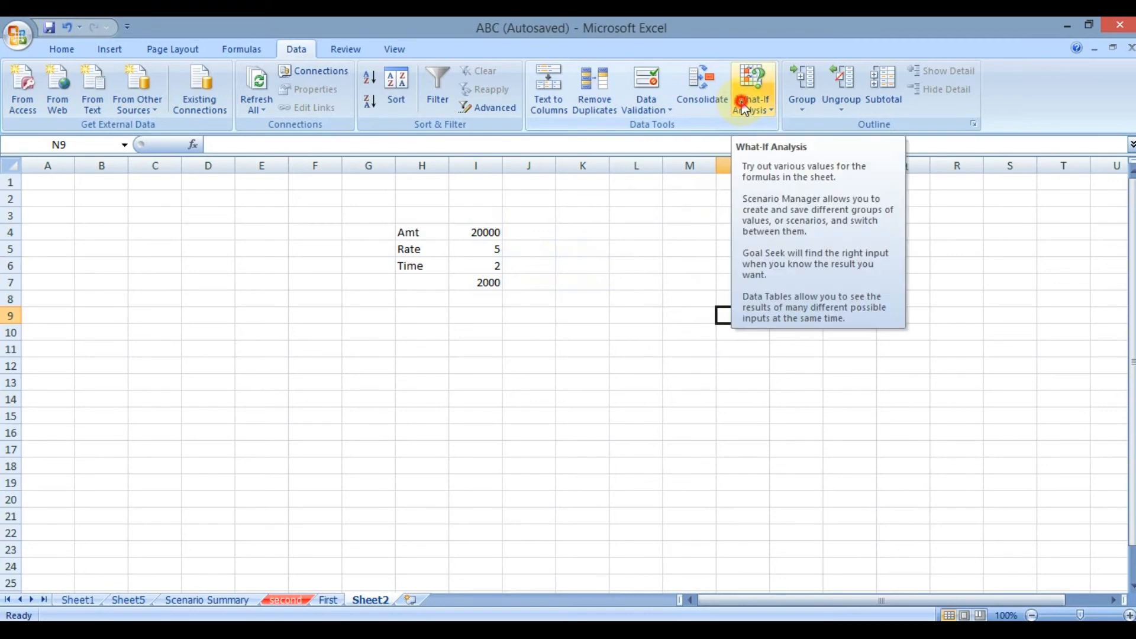
{"action": "left_click", "coordinate": [487, 239]}
{"action": "mouse_move", "coordinate": [488, 248]}
{"action": "left_mouse_down"}
{"action": "mouse_move", "coordinate": [490, 267]}
{"action": "mouse_move", "coordinate": [481, 259]}
{"action": "left_mouse_up"}
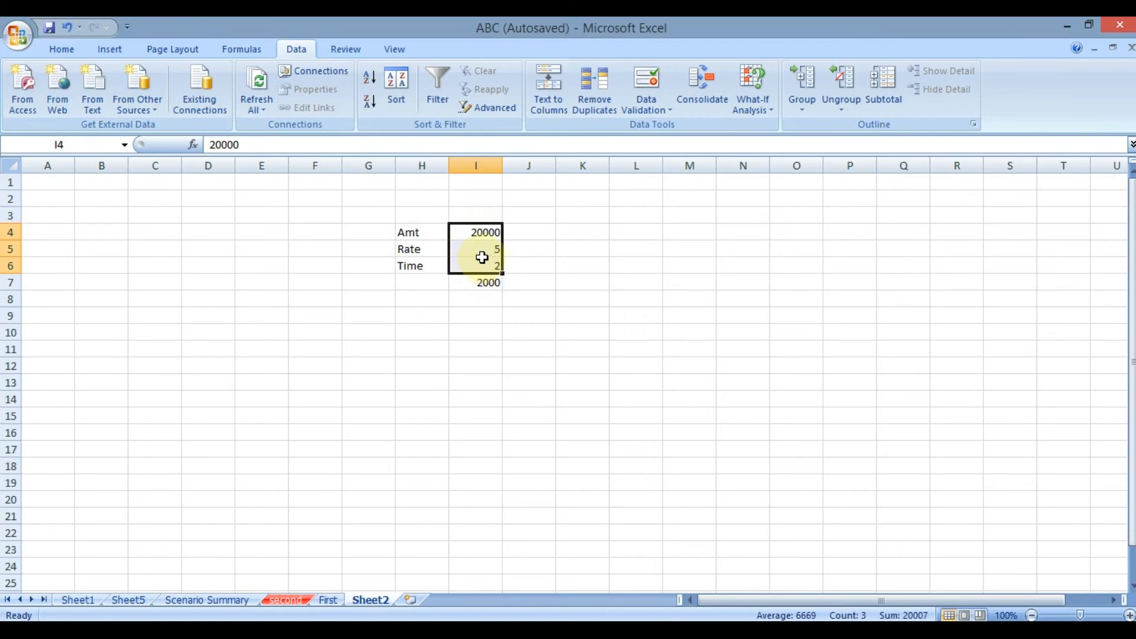
{"action": "left_click", "coordinate": [477, 280]}
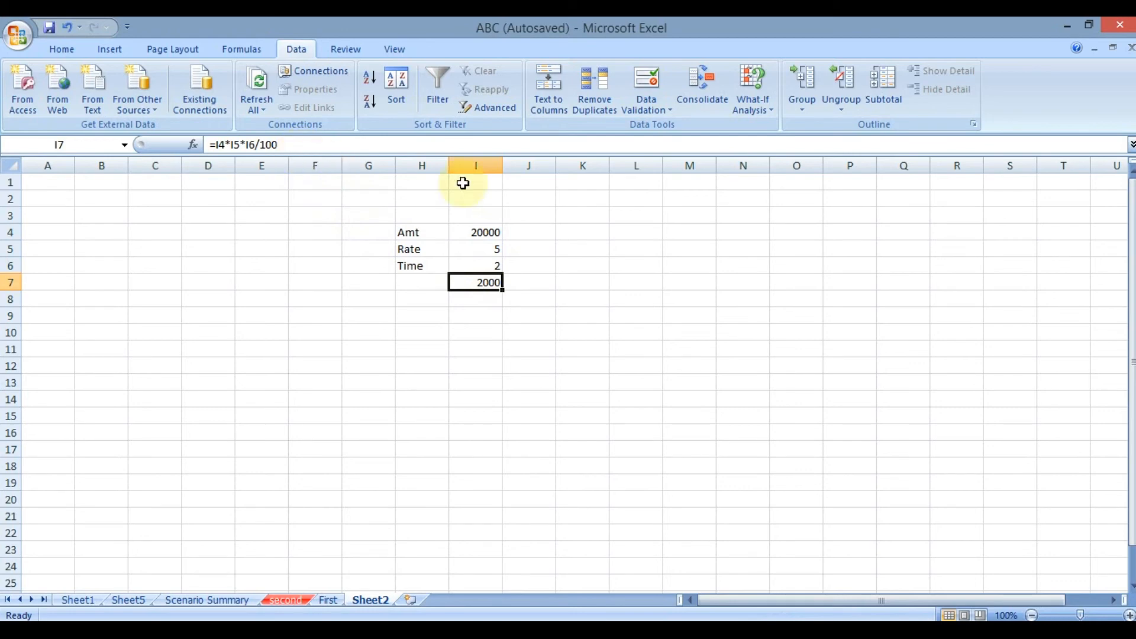
{"action": "left_click", "coordinate": [747, 105]}
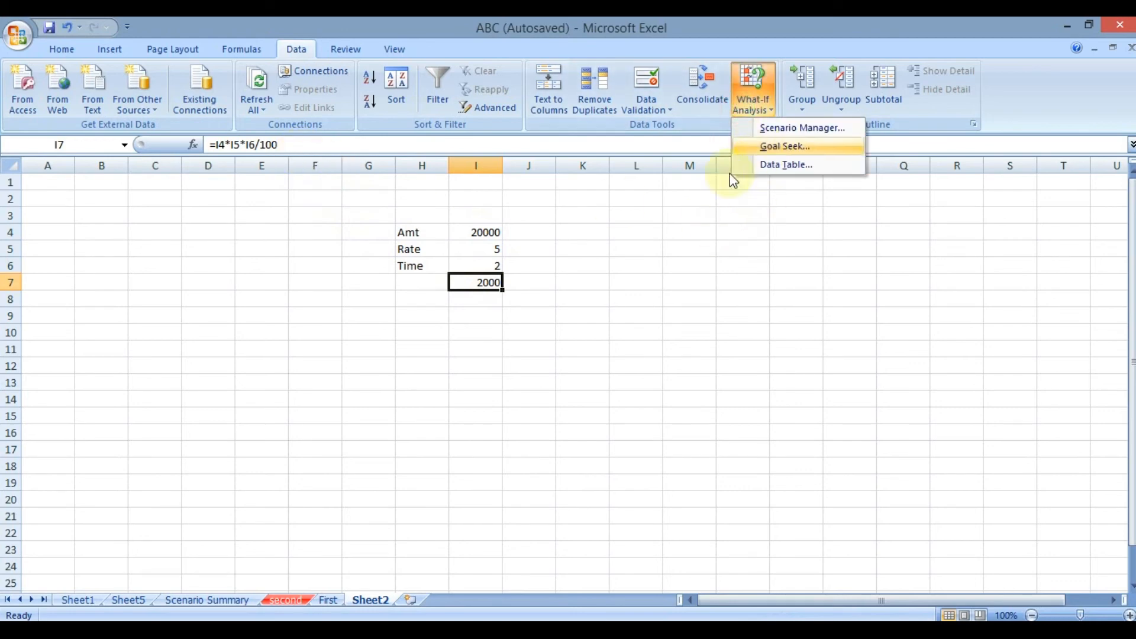
{"action": "left_click", "coordinate": [485, 236]}
{"action": "left_click_drag", "start_coordinate": [485, 236], "coordinate": [483, 260]}
{"action": "left_click", "coordinate": [476, 284]}
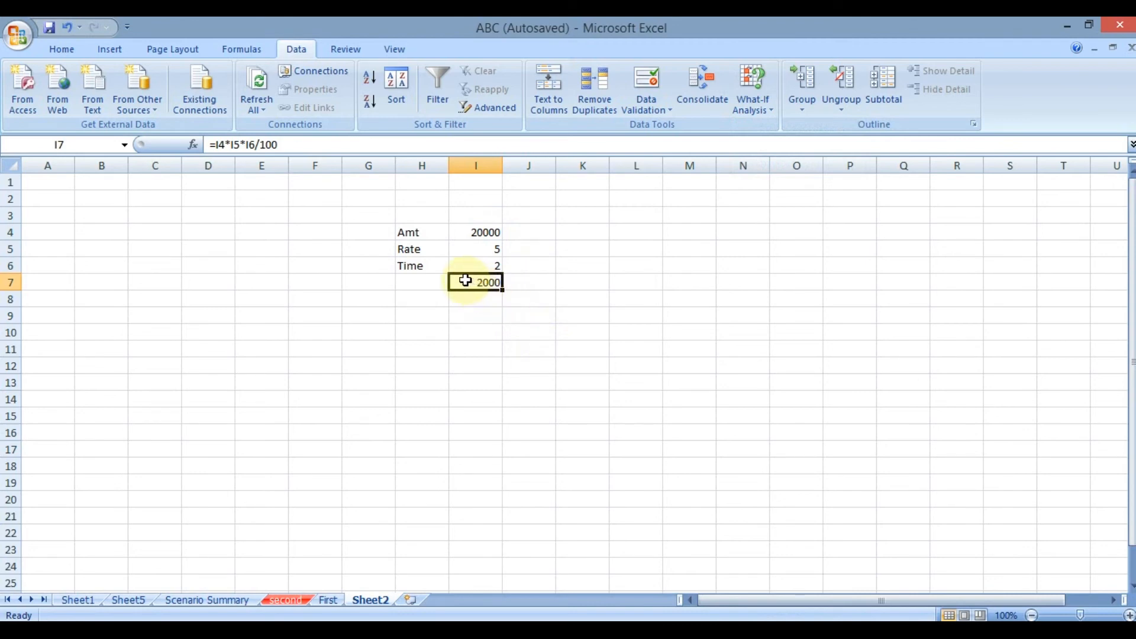
{"action": "left_click_drag", "start_coordinate": [467, 232], "coordinate": [468, 267]}
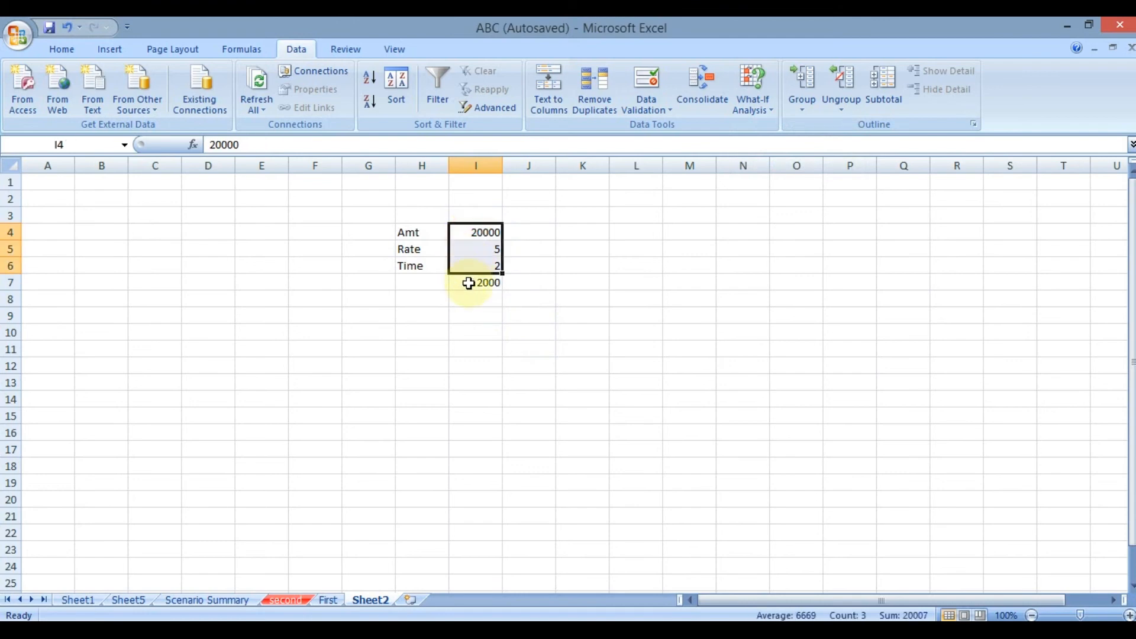
{"action": "left_click", "coordinate": [469, 283]}
{"action": "left_click_drag", "start_coordinate": [465, 232], "coordinate": [472, 262]}
{"action": "left_click", "coordinate": [467, 282]}
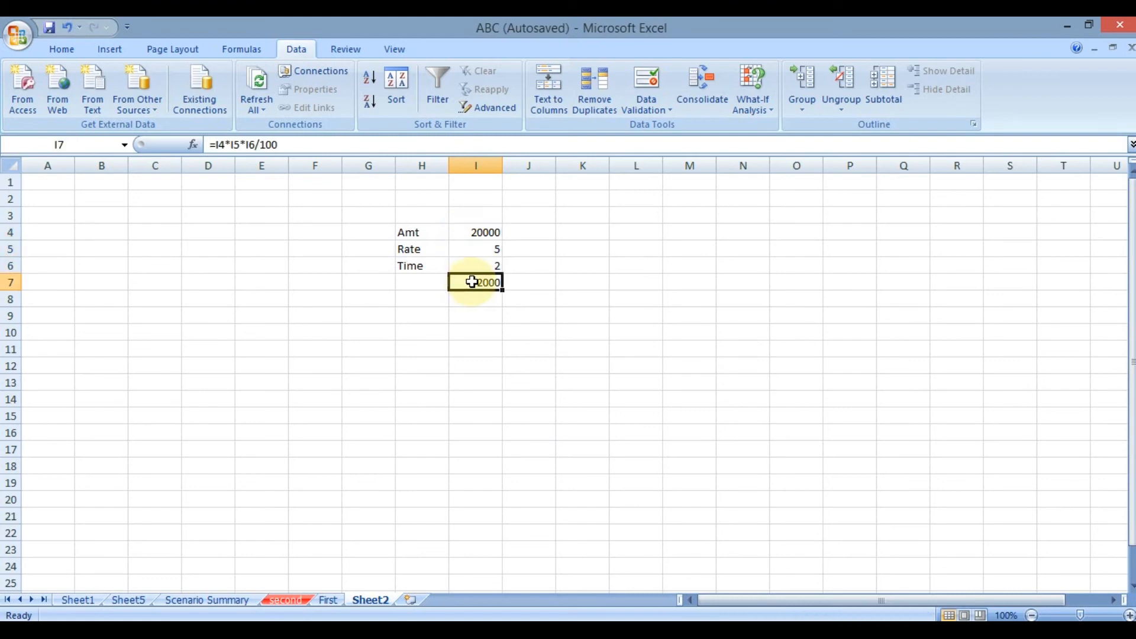
{"action": "left_click_drag", "start_coordinate": [480, 230], "coordinate": [486, 263]}
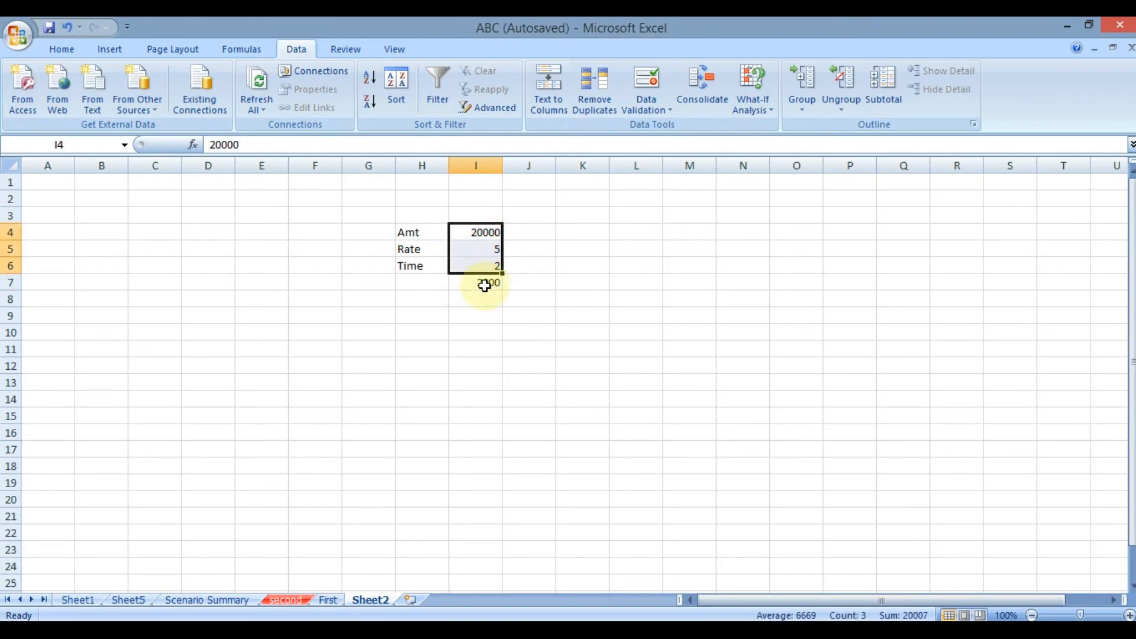
{"action": "left_click", "coordinate": [471, 282]}
{"action": "left_click", "coordinate": [469, 268]}
{"action": "left_click_drag", "start_coordinate": [469, 268], "coordinate": [464, 232]}
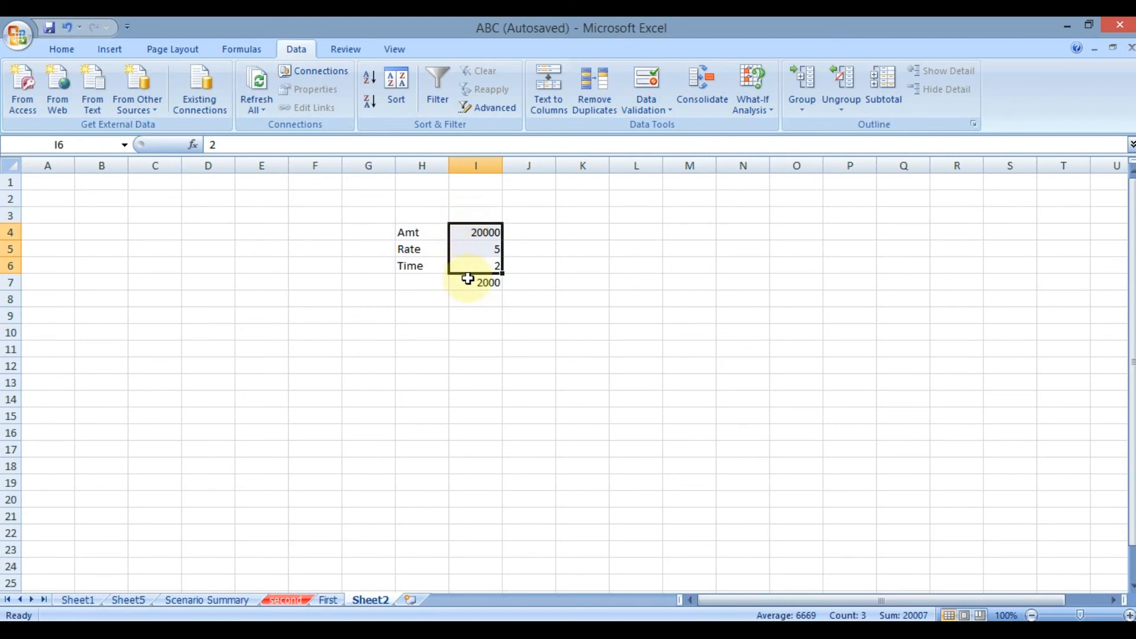
{"action": "left_click", "coordinate": [470, 279]}
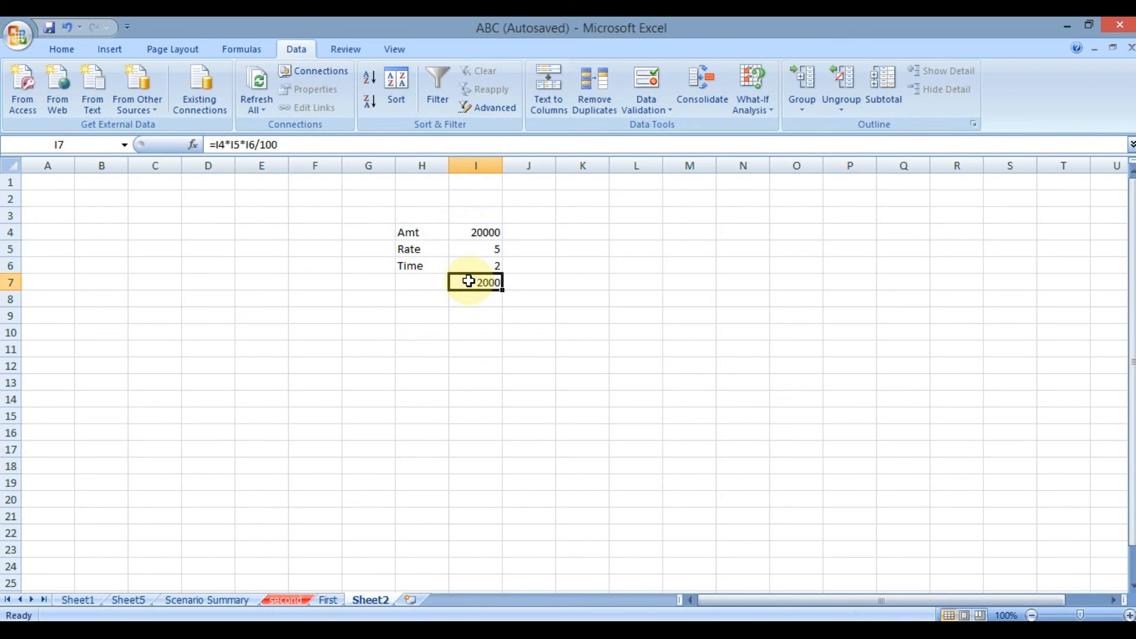
{"action": "left_click_drag", "start_coordinate": [469, 233], "coordinate": [472, 263]}
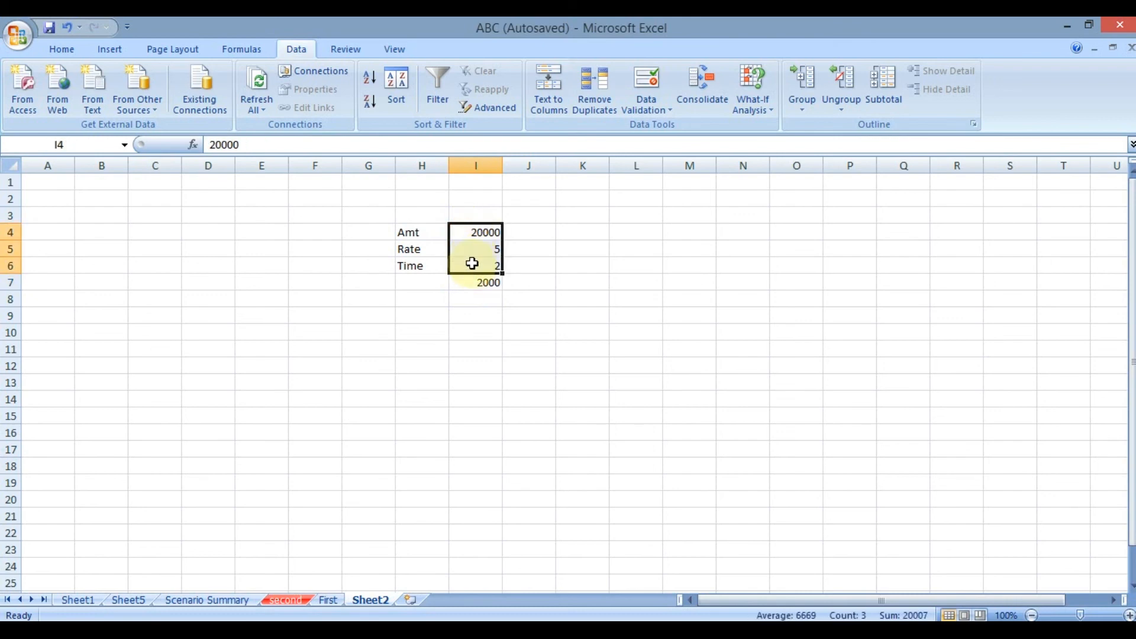
{"action": "left_click", "coordinate": [470, 282]}
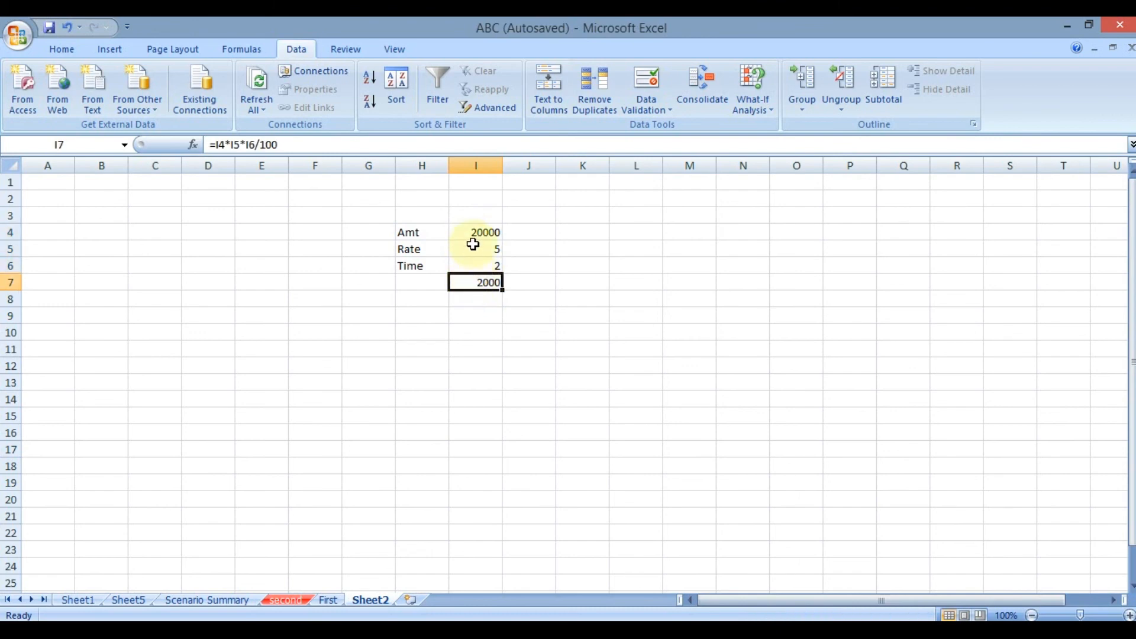
{"action": "left_click", "coordinate": [471, 232]}
{"action": "left_click", "coordinate": [470, 282]}
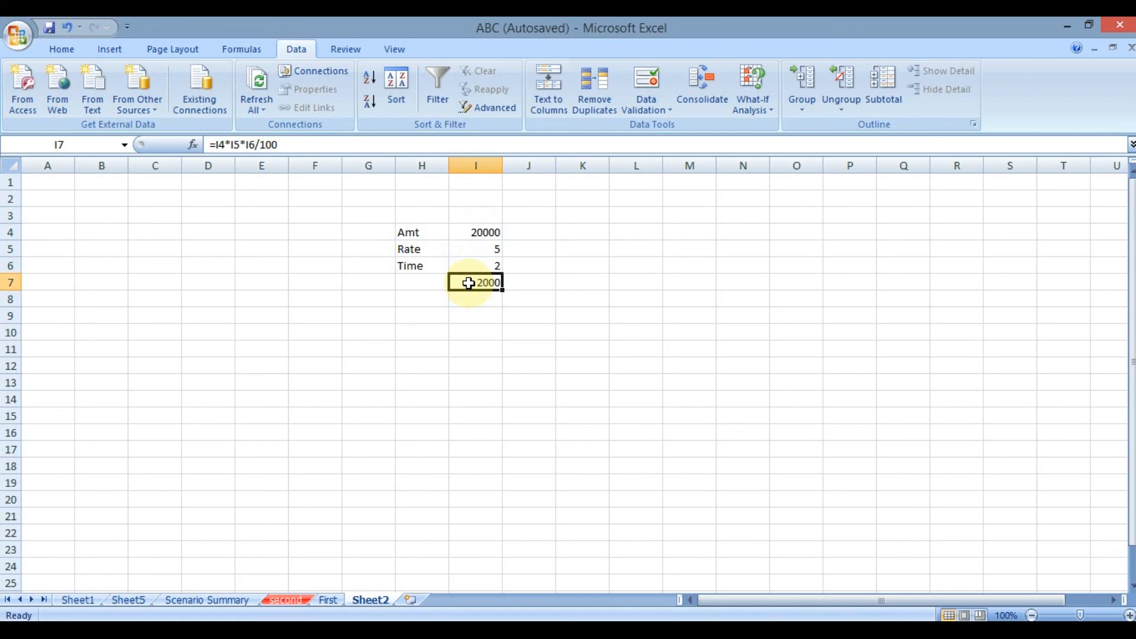
{"action": "left_click", "coordinate": [749, 105]}
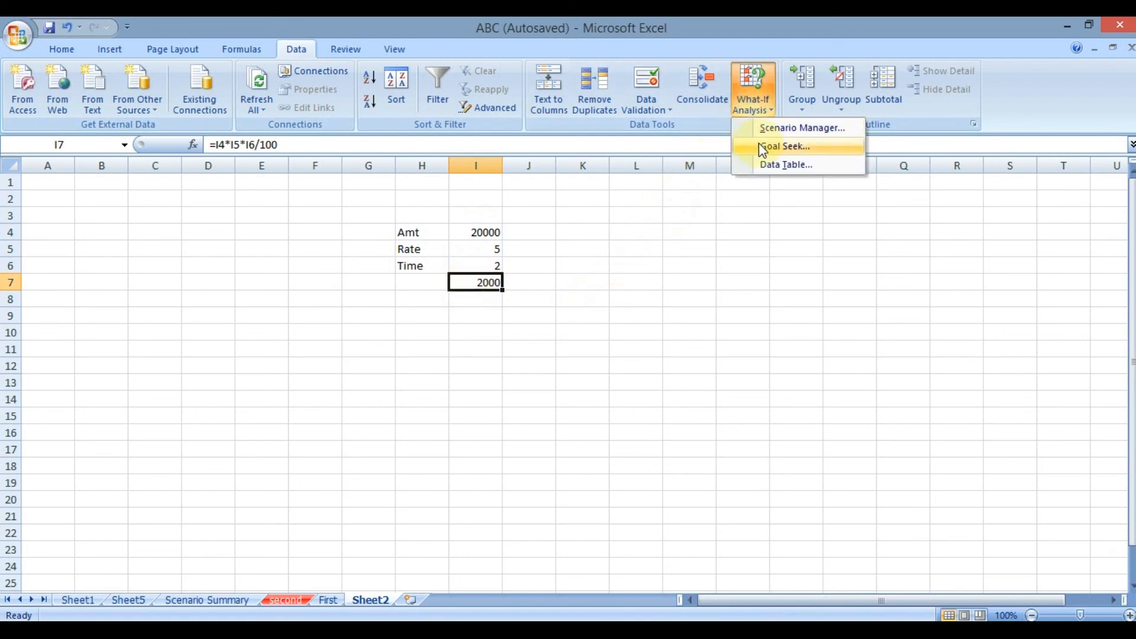
{"action": "left_click", "coordinate": [583, 375]}
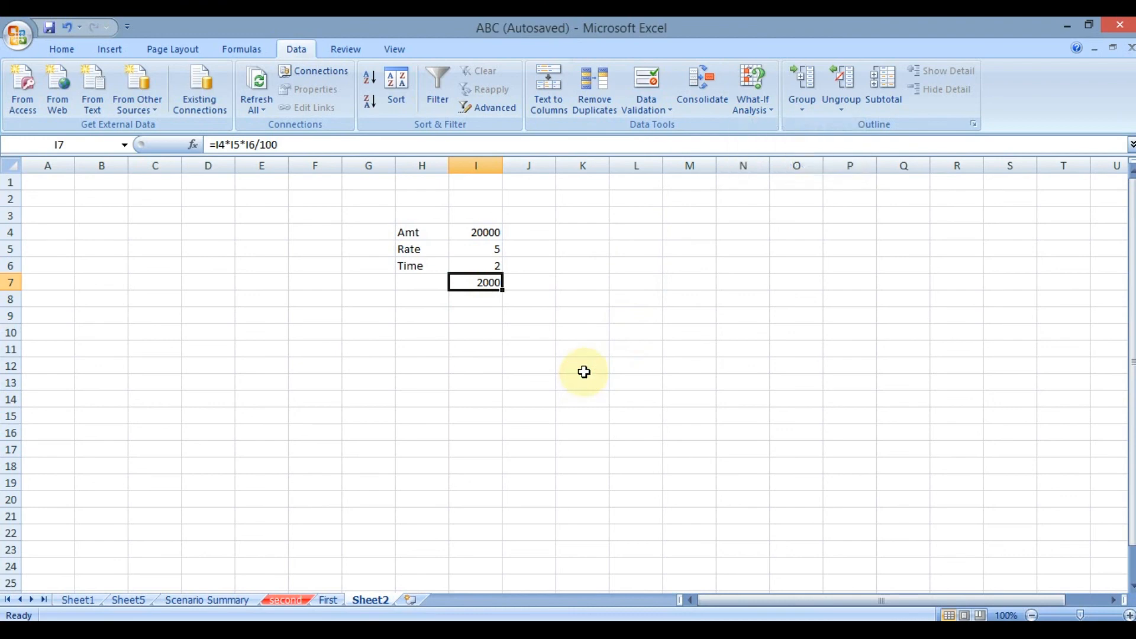